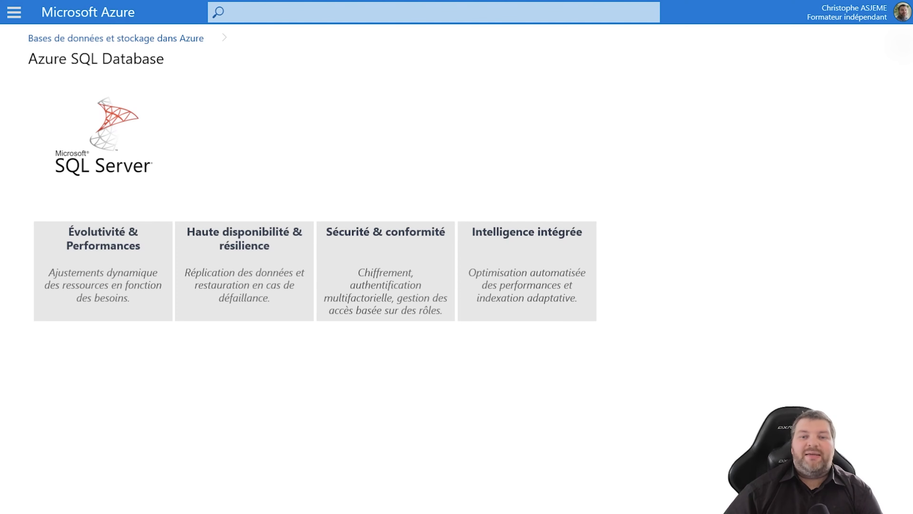
Reveal the Azure integration and flexible deployment cards, then advance to the Démo slide
key(Right)
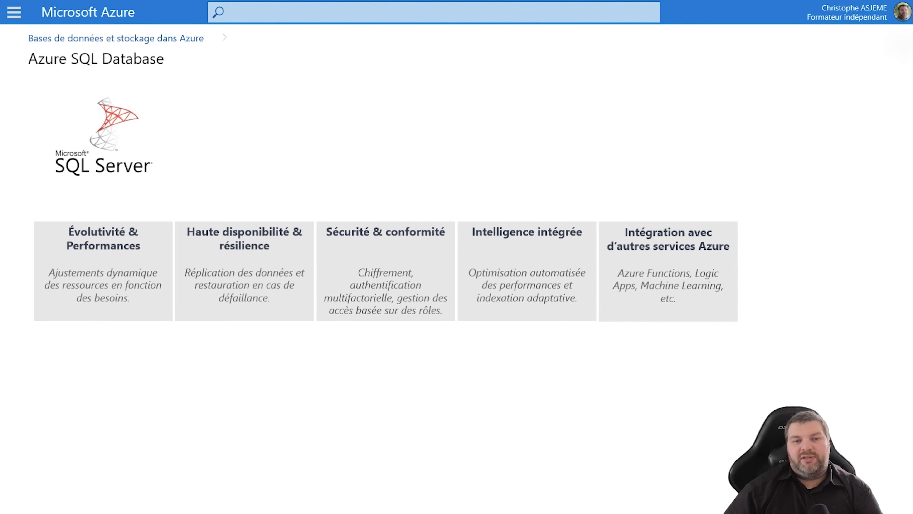
key(Right)
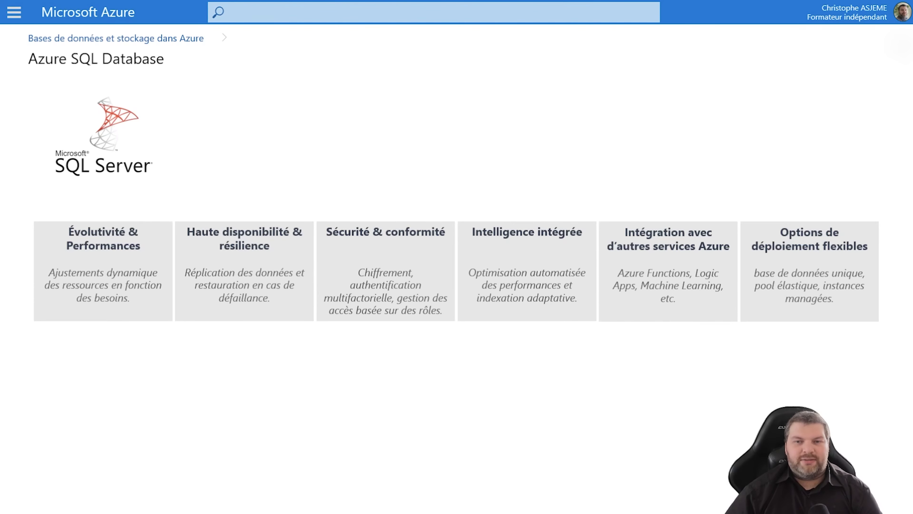
key(Right)
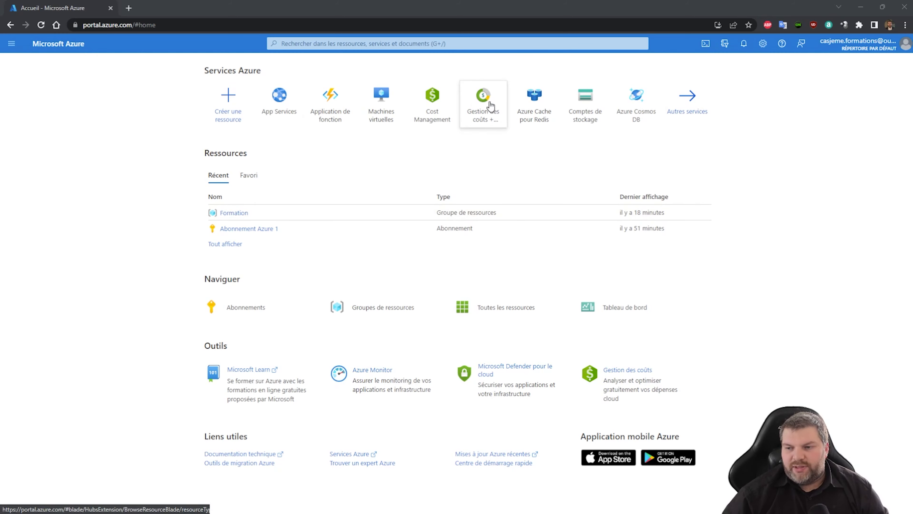
Search the Azure services for 'sql data' and open SQL databases to reach the creation form
click(688, 112)
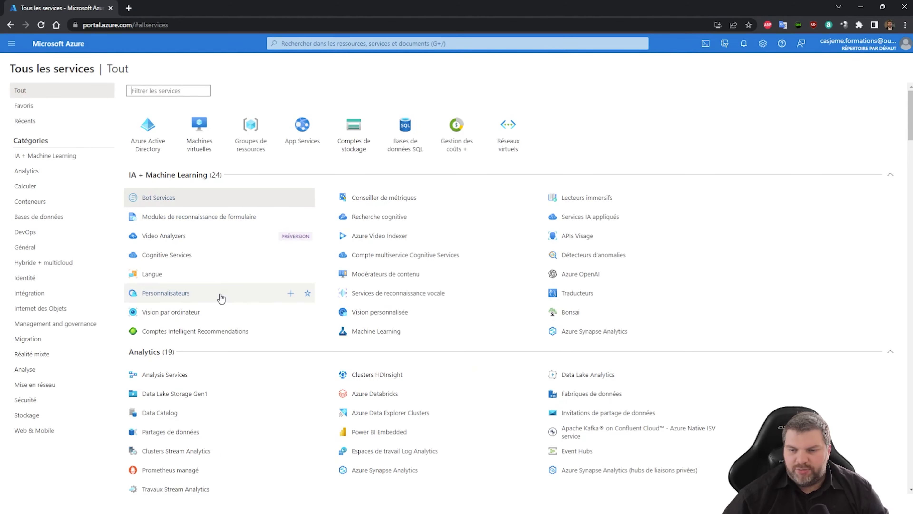
scroll(216, 277, down, 5)
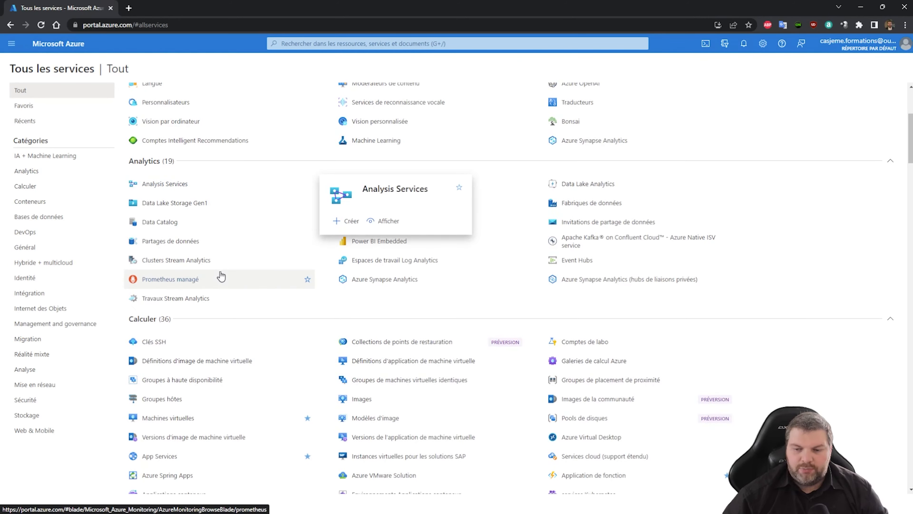
scroll(220, 273, down, 11)
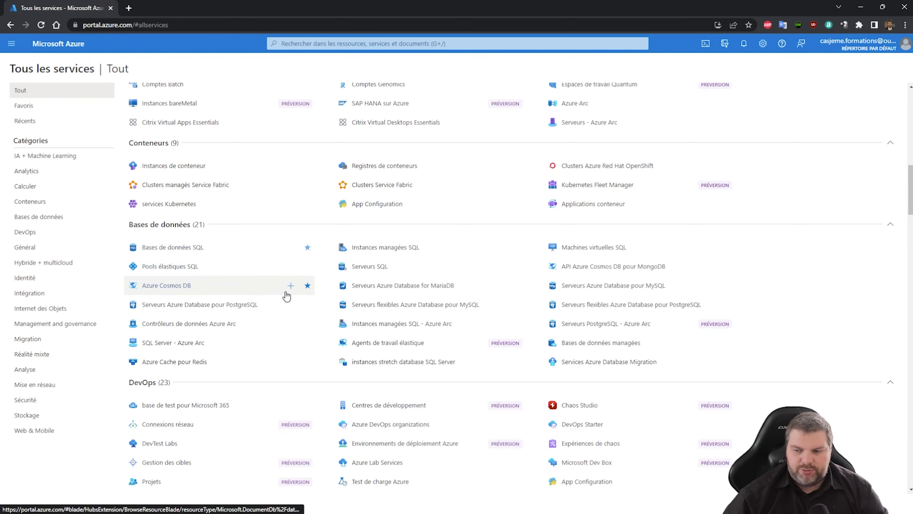
click(350, 45)
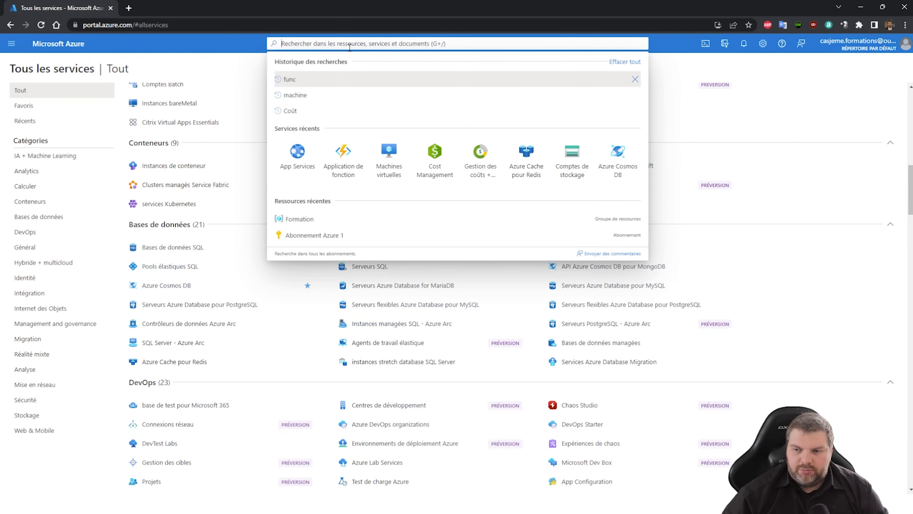
text(sql da)
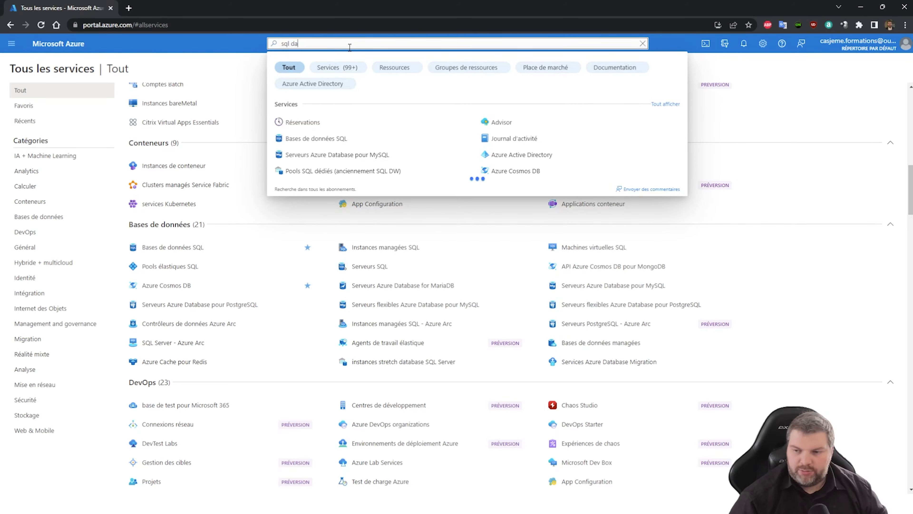
text(ta)
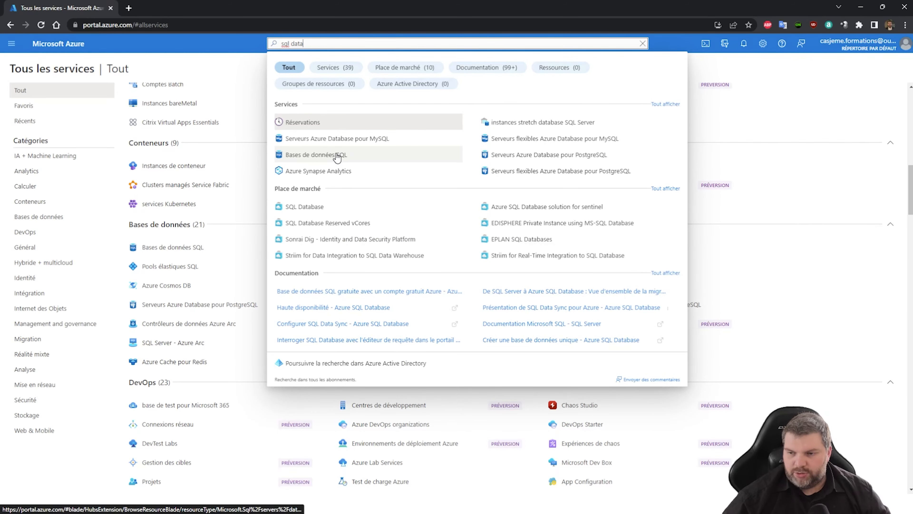
click(337, 155)
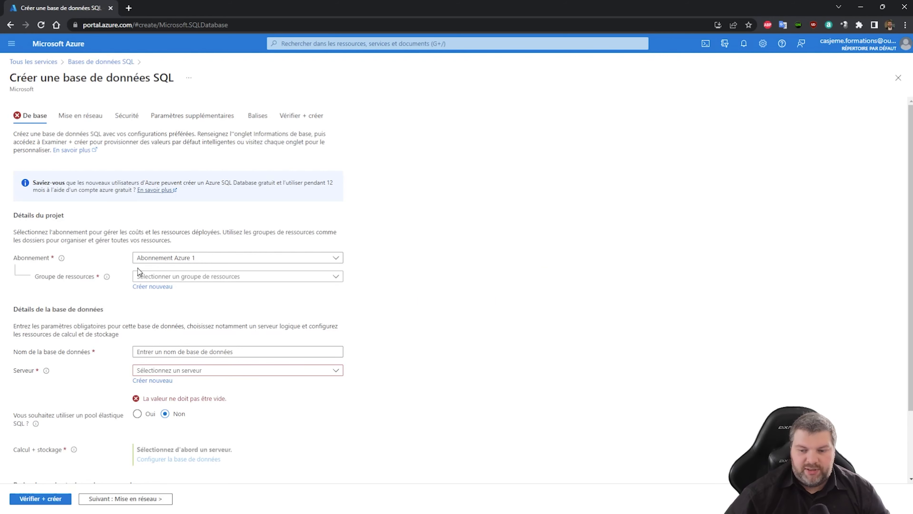
Put the database in the Formation resource group and name it CoursSQL
click(170, 276)
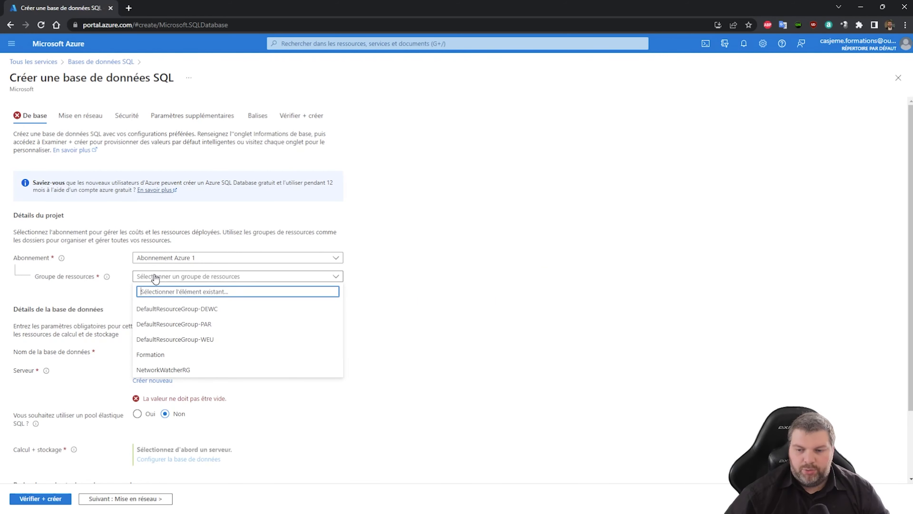
click(203, 356)
scroll(253, 330, down, 2)
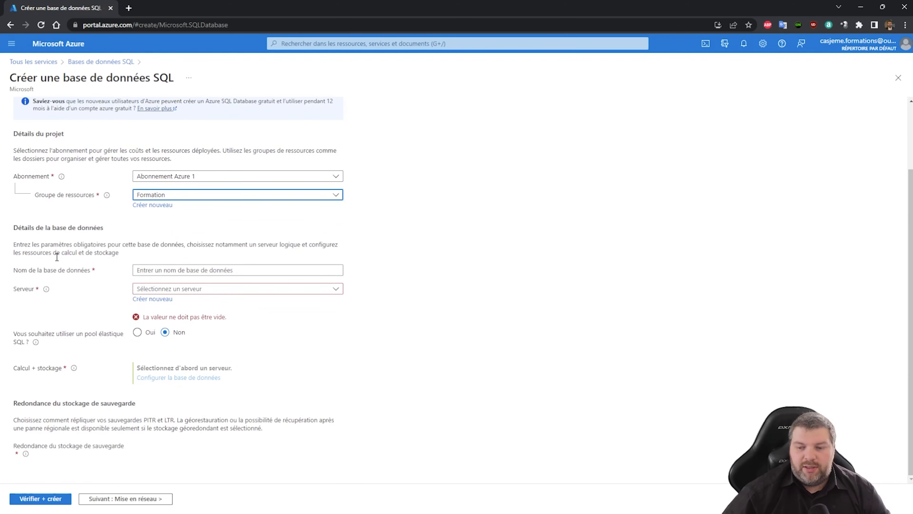
click(206, 269)
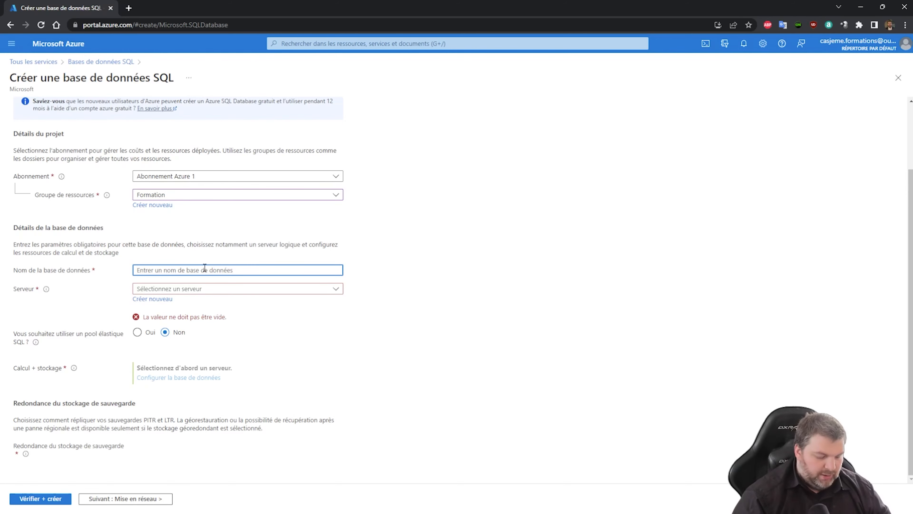
text(CoursSQL)
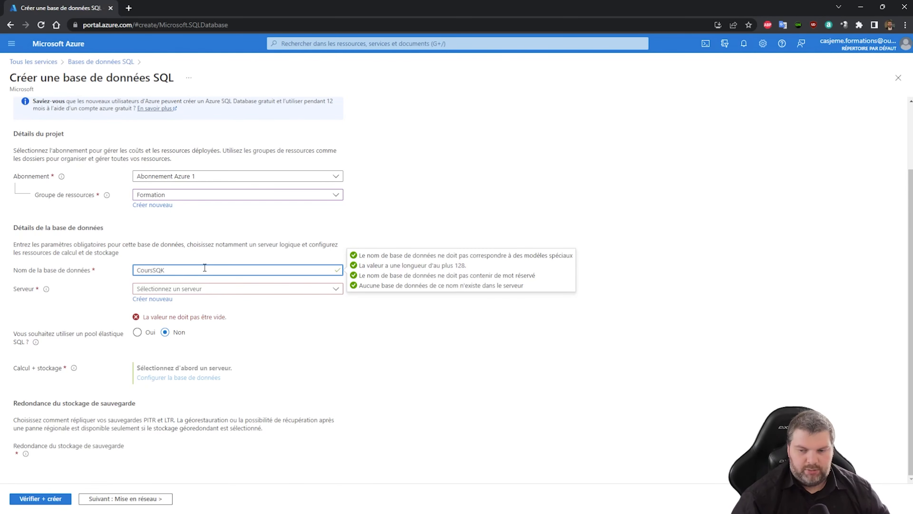
Start creating a new server, since no existing server is available
click(170, 290)
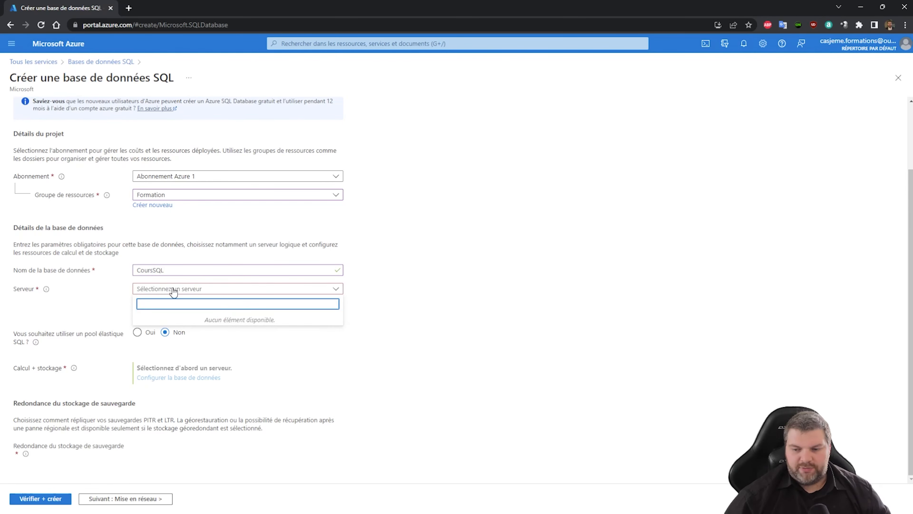
click(413, 305)
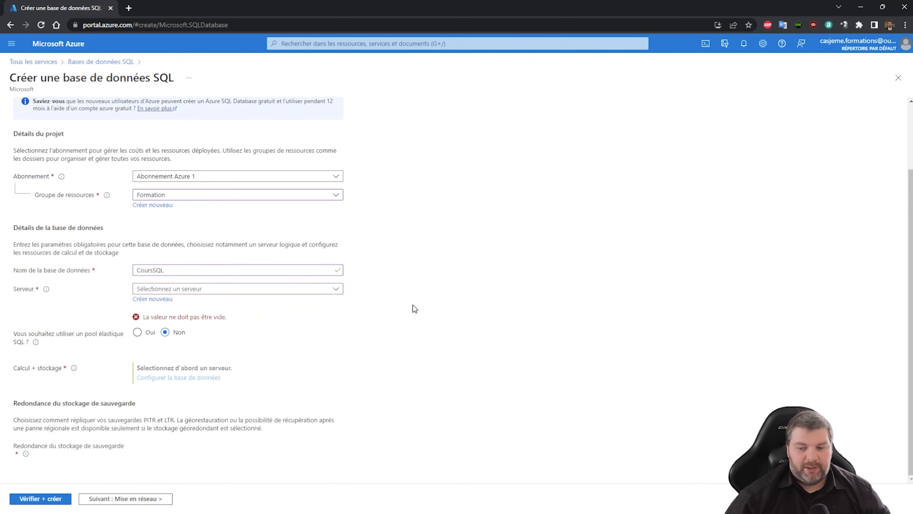
click(164, 300)
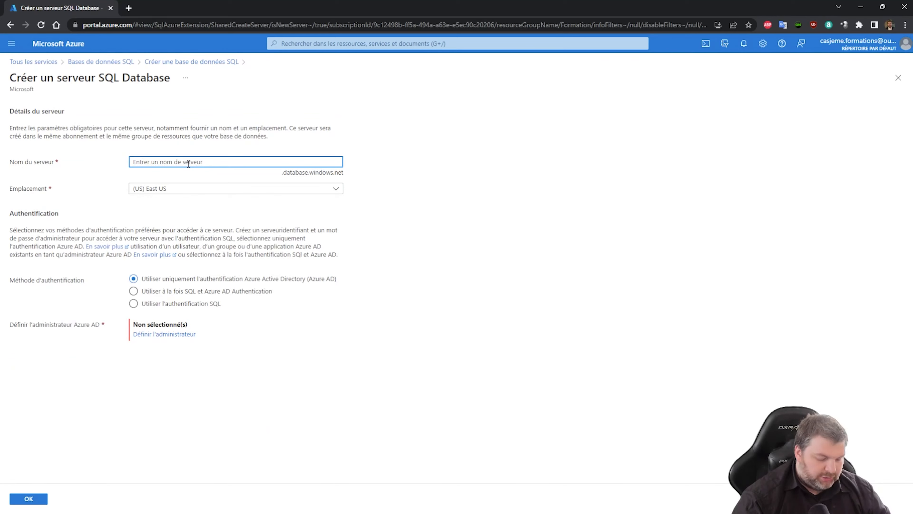
Name the new server cas-f-data and place it in (Europe) West Europe
text(cas-f)
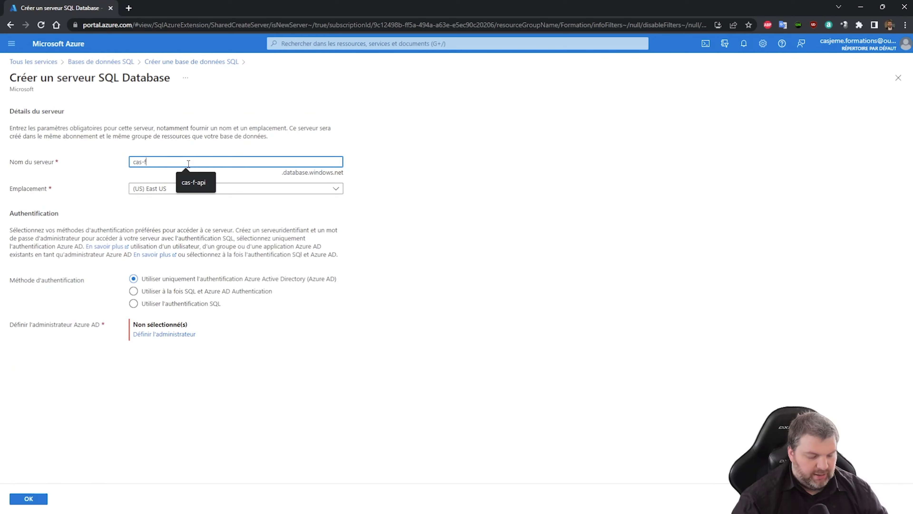
text(-data)
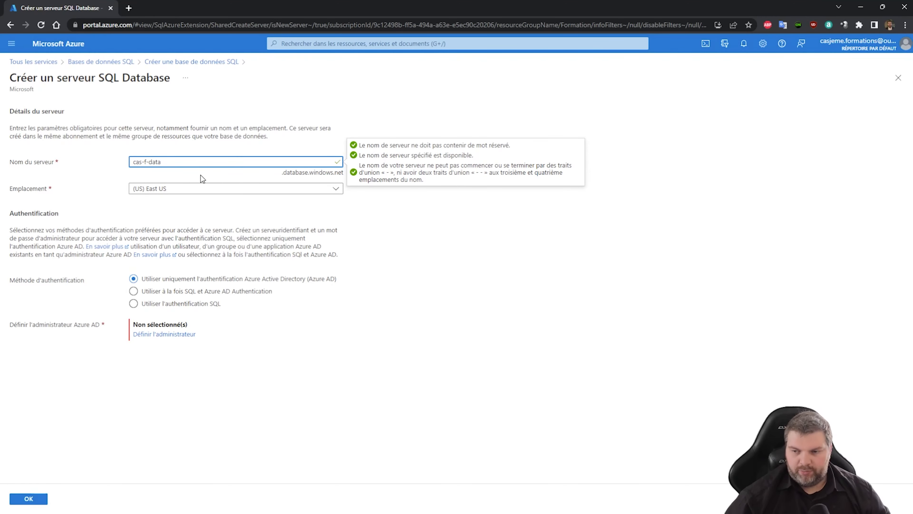
click(182, 190)
scroll(190, 307, up, 1)
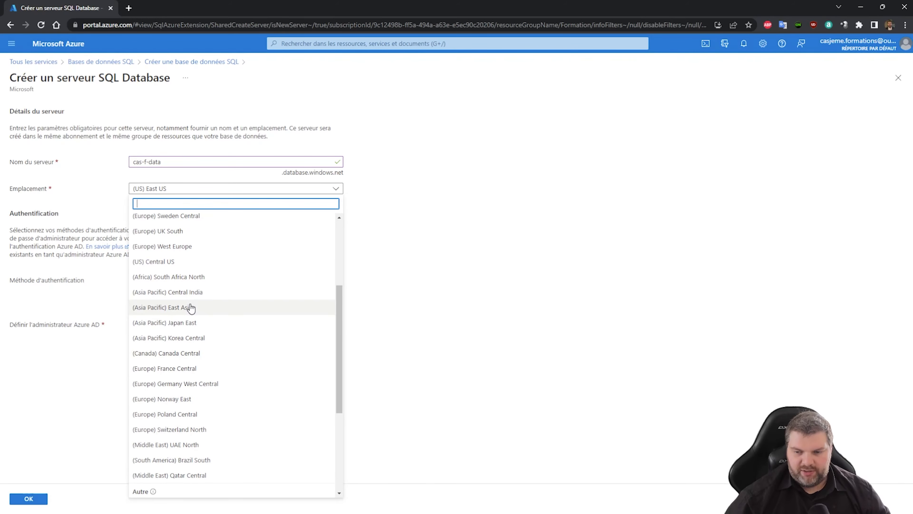
click(194, 248)
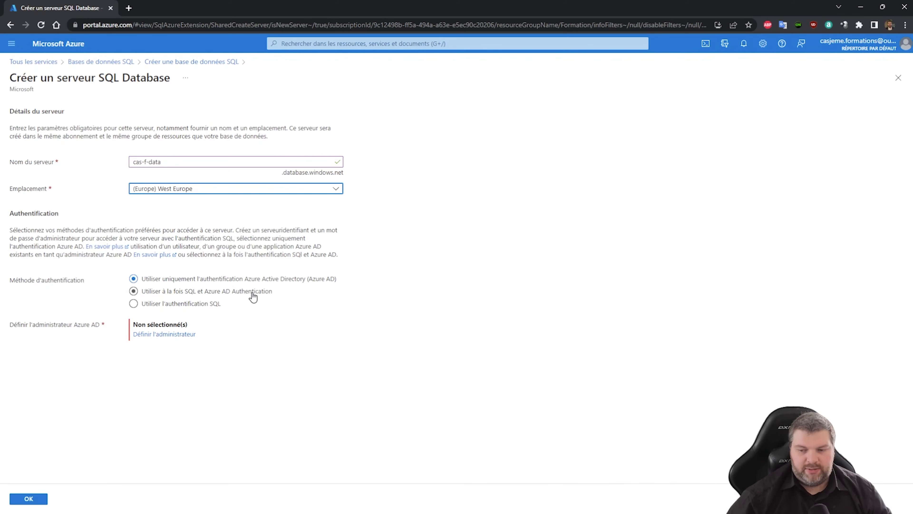
Use SQL authentication with an administrator login and password, and confirm the server
click(203, 307)
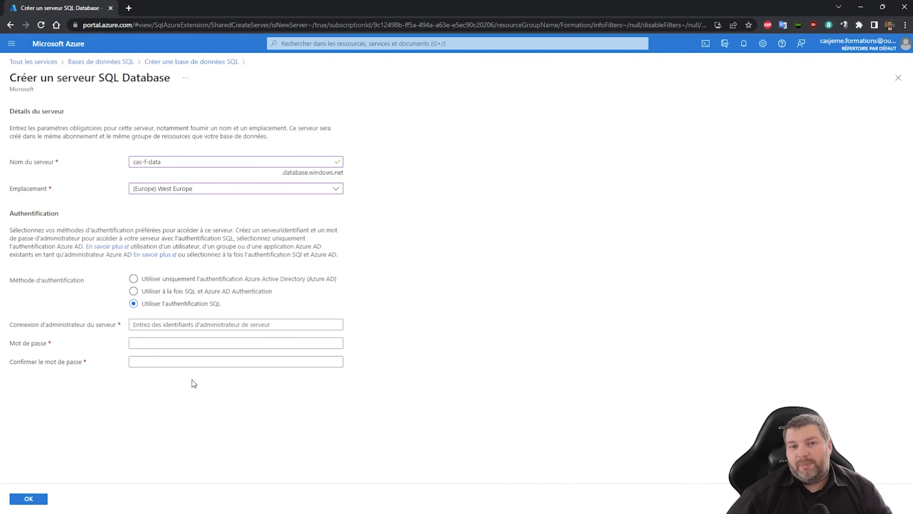
click(187, 324)
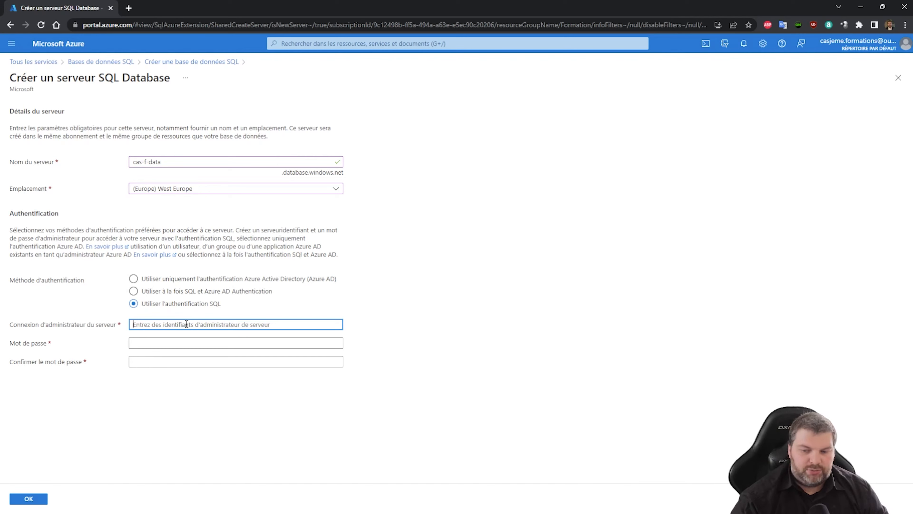
text(formation)
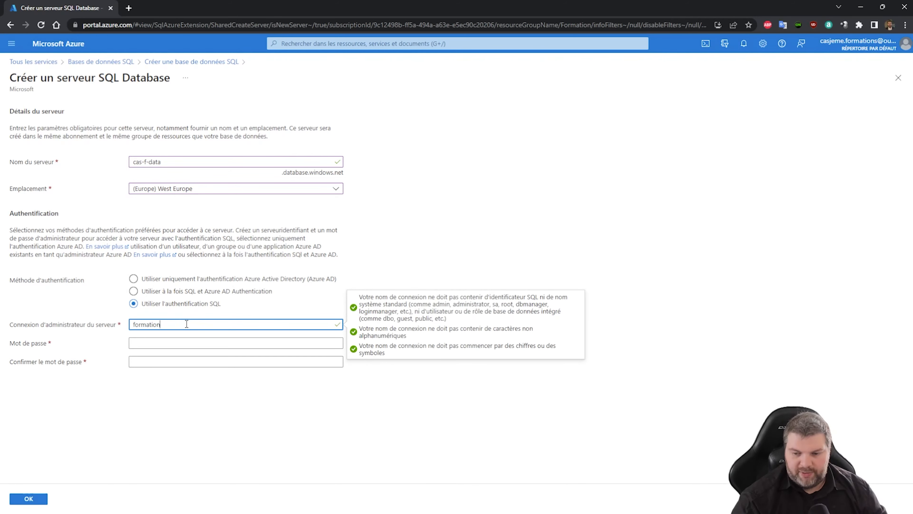
key(Tab)
text(••)
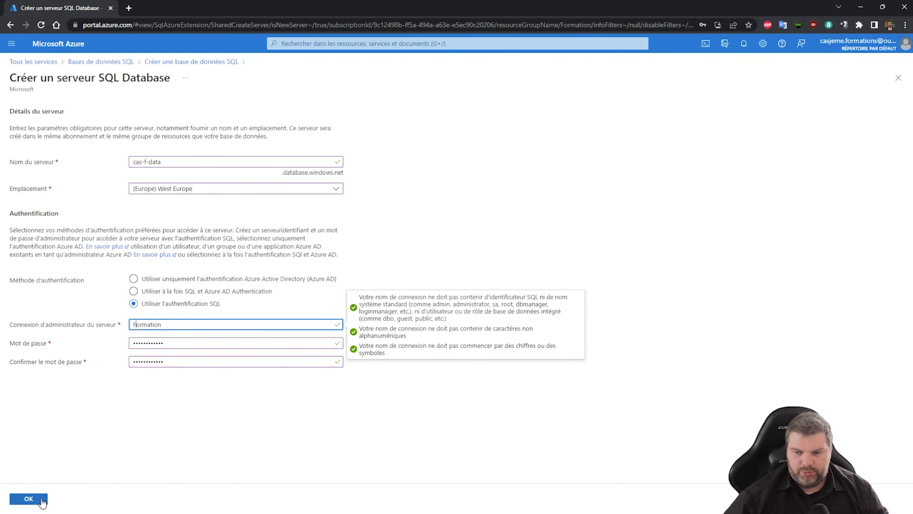
click(29, 498)
Set the database compute to the Standard tier, S0 with 10 DTU and 250 Go
scroll(212, 304, down, 1)
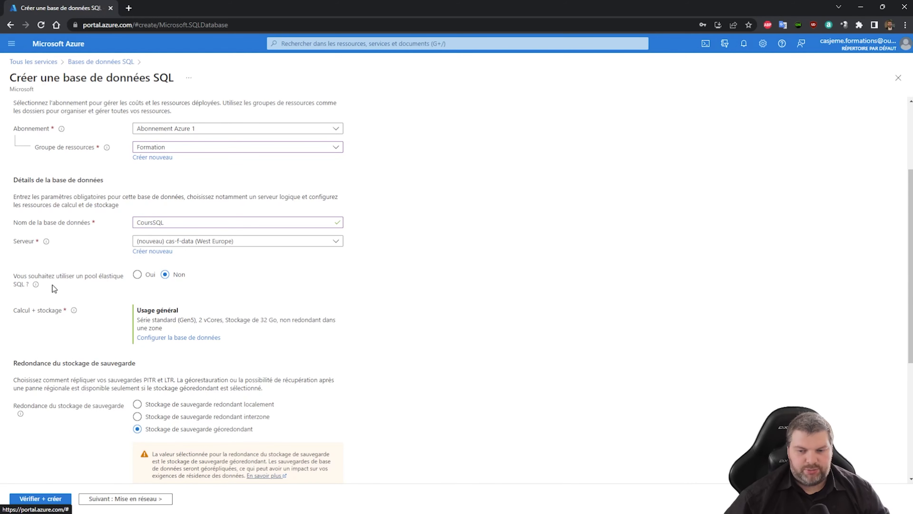
mouse_move(37, 286)
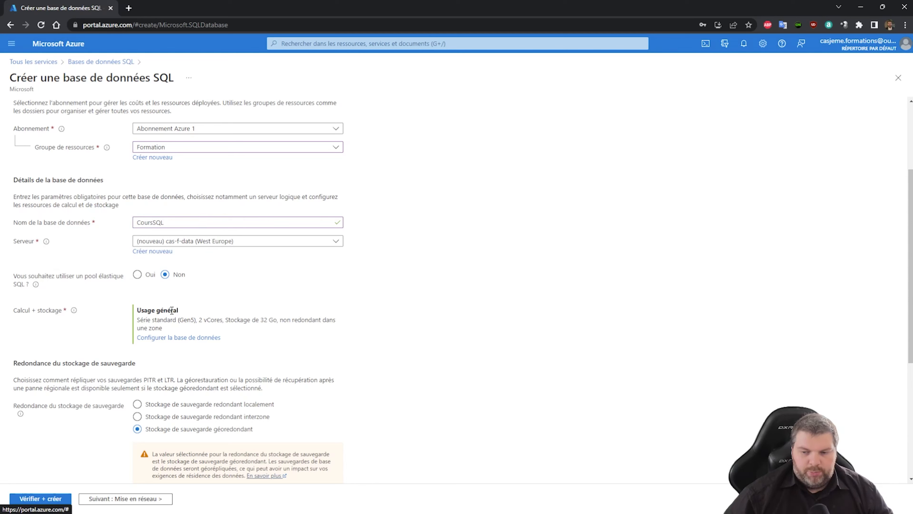
click(190, 339)
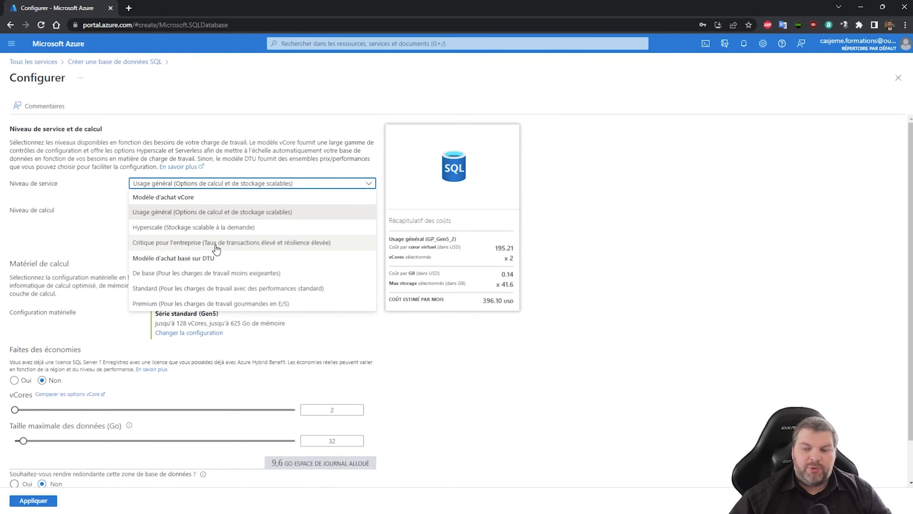
click(235, 289)
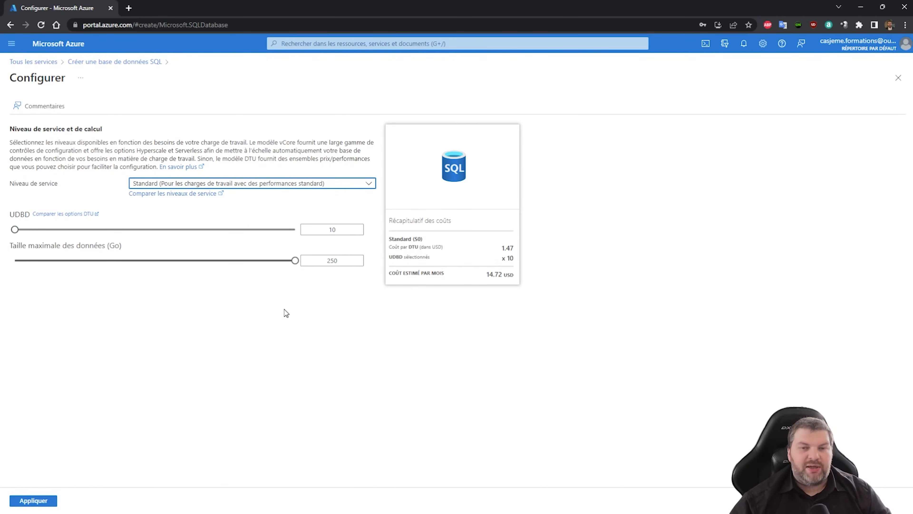
click(33, 501)
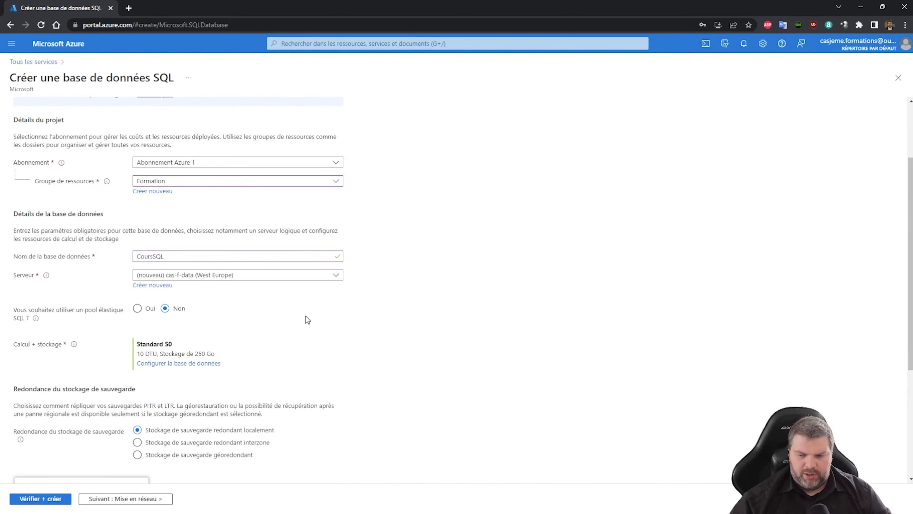
scroll(307, 319, down, 4)
Select geo-redundant backup storage for the database
click(137, 290)
scroll(216, 360, down, 2)
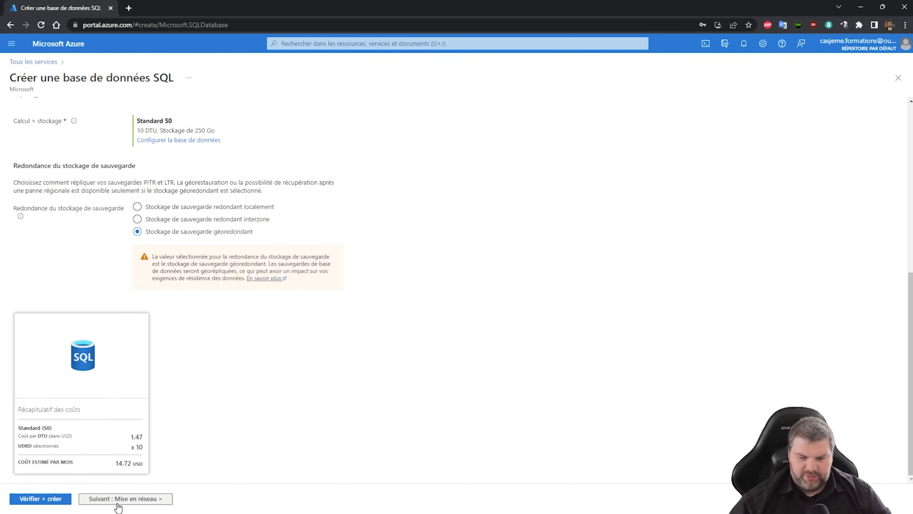
click(119, 501)
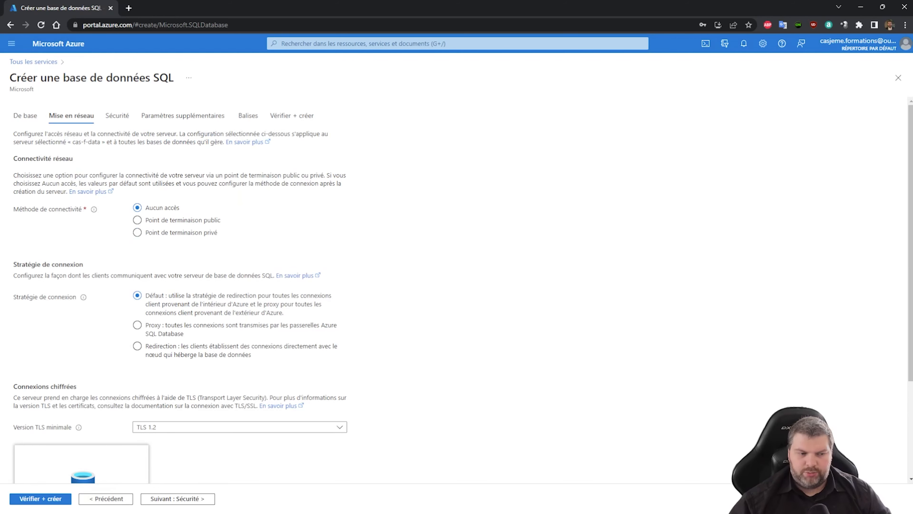
Use a public endpoint with firewall access for Azure services and the current client IP
click(195, 225)
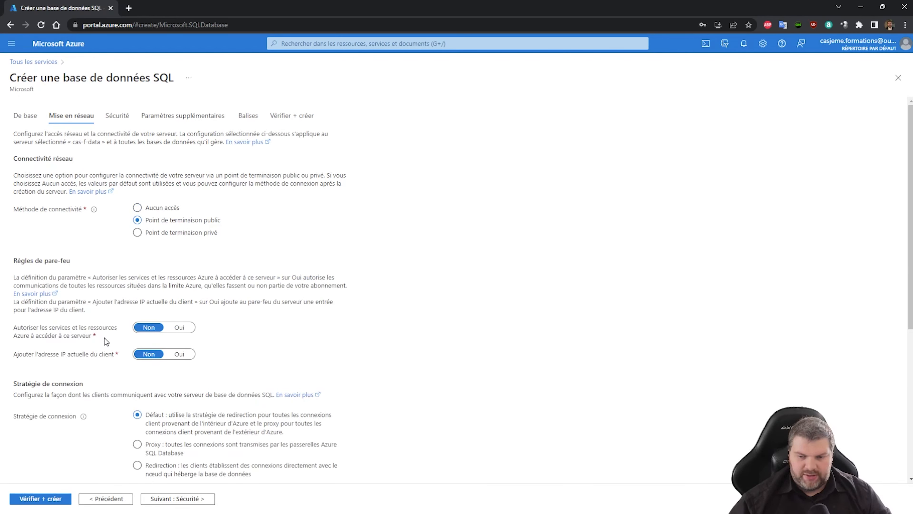
click(189, 328)
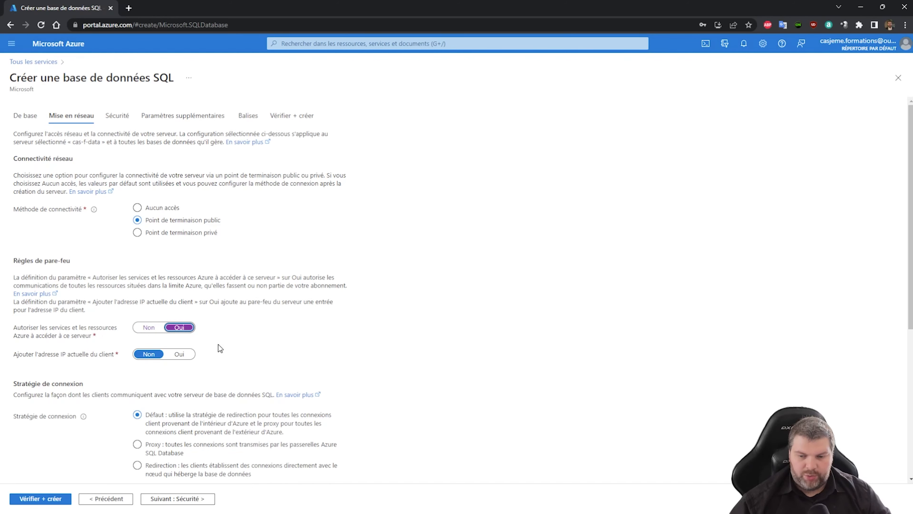
click(177, 354)
scroll(252, 313, down, 1)
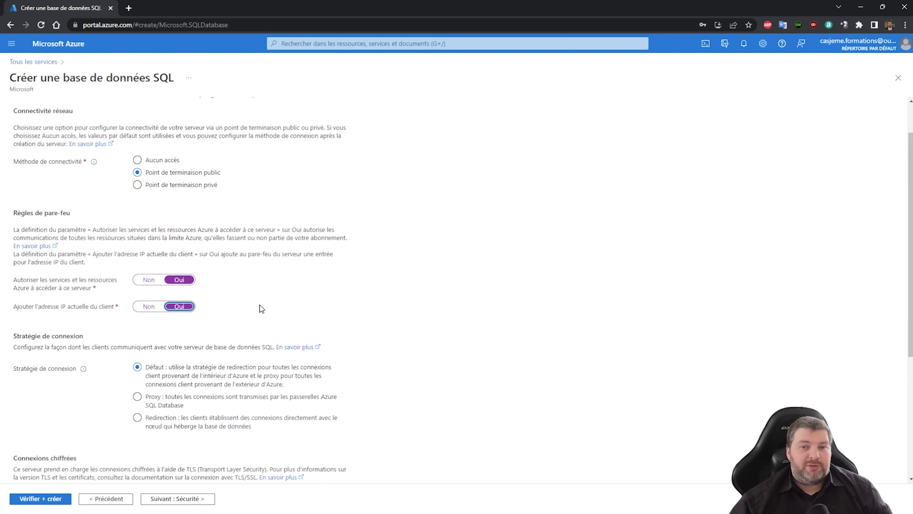
scroll(254, 309, down, 2)
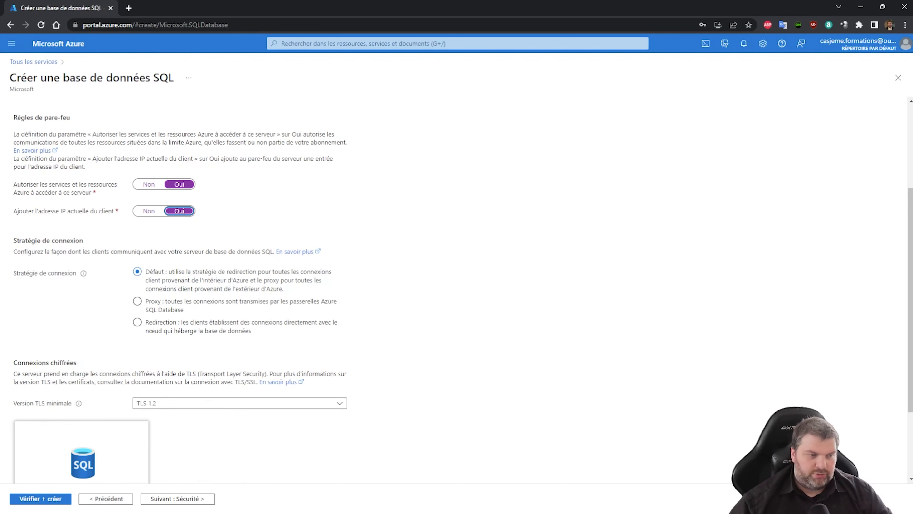
scroll(388, 308, down, 3)
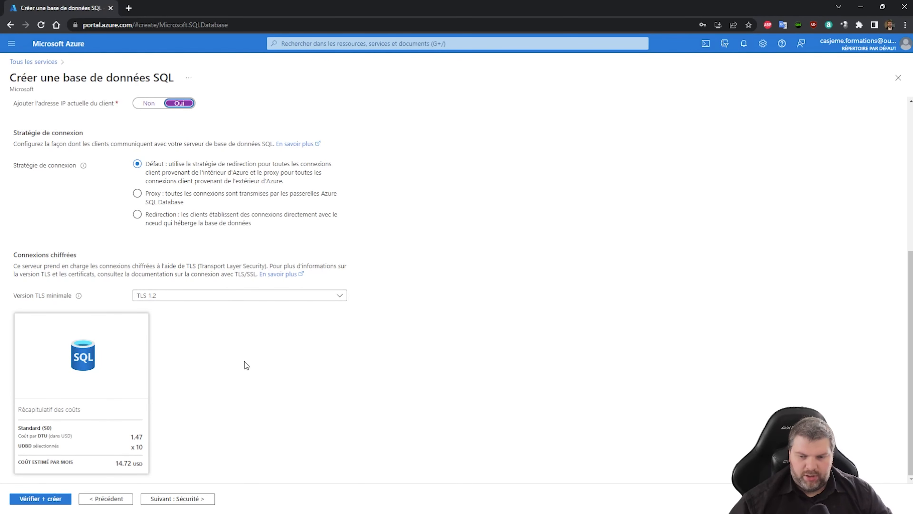
click(191, 499)
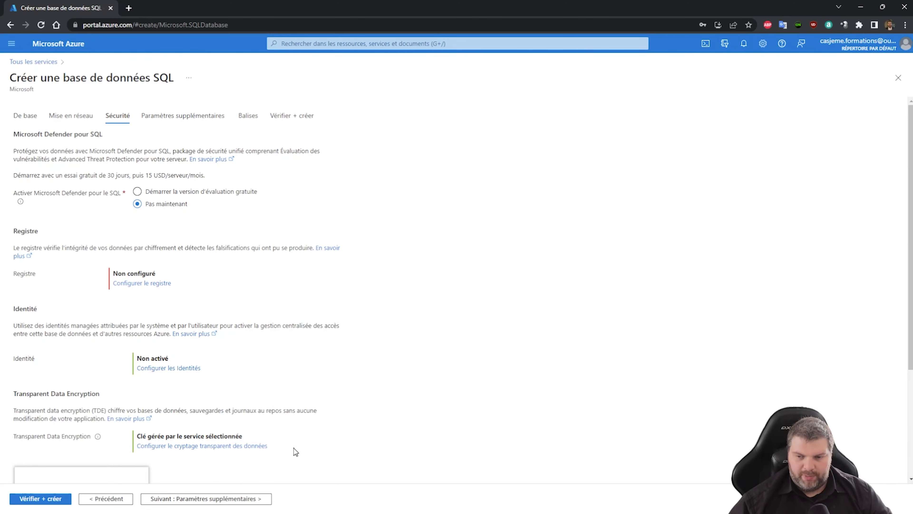
Skip past Sécurité, Paramètres supplémentaires and Balises with defaults to the Vérifier + créer tab
scroll(252, 434, down, 4)
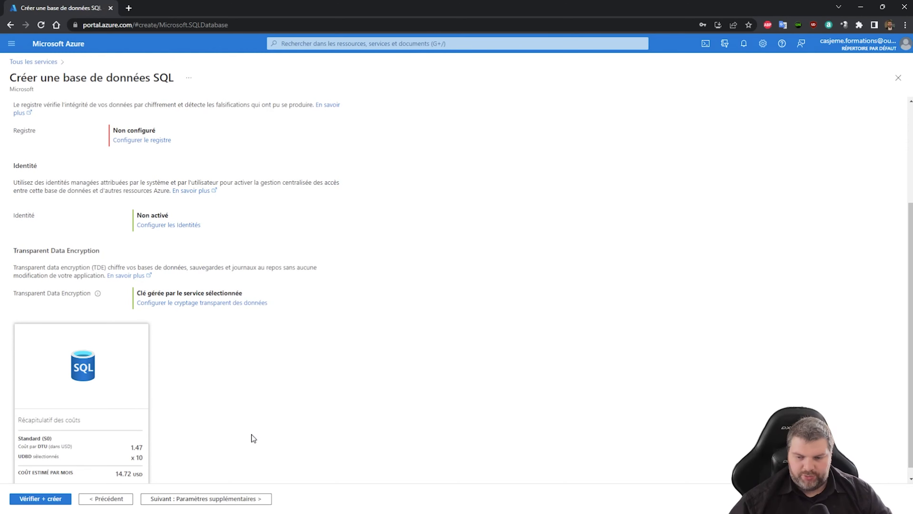
click(236, 498)
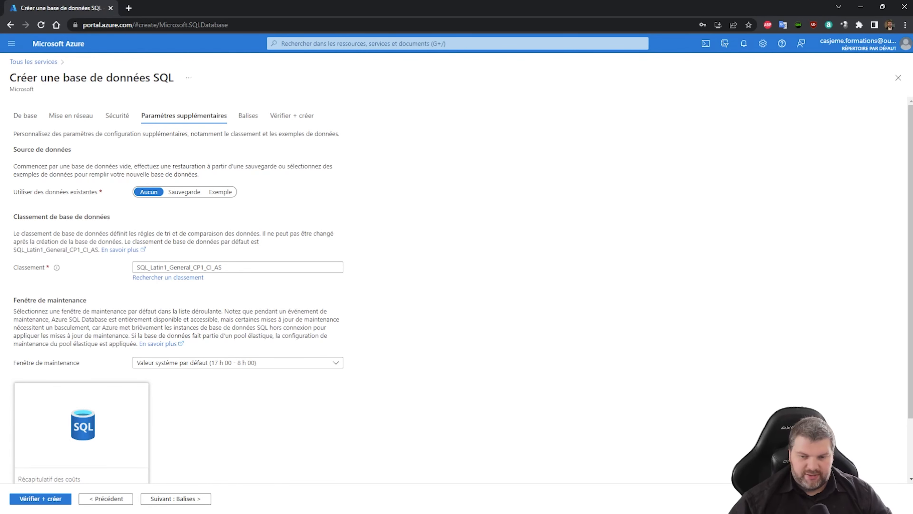
click(175, 499)
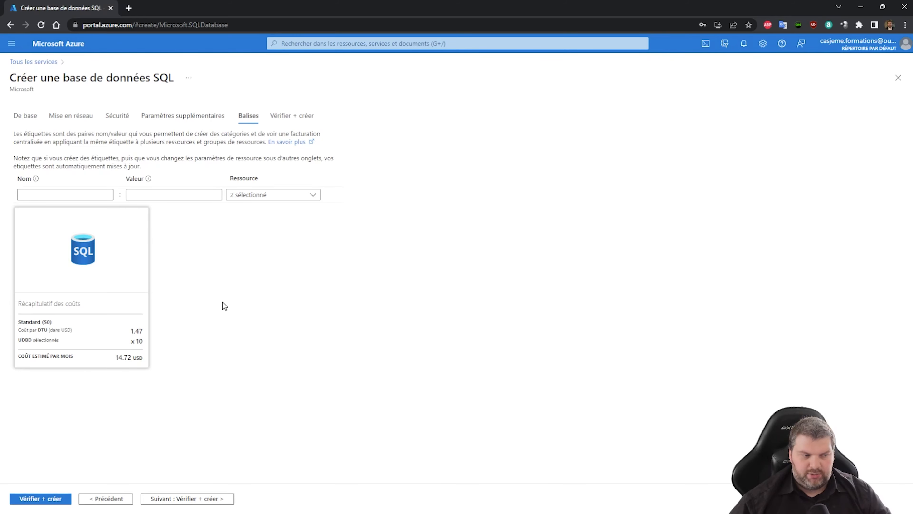
click(286, 117)
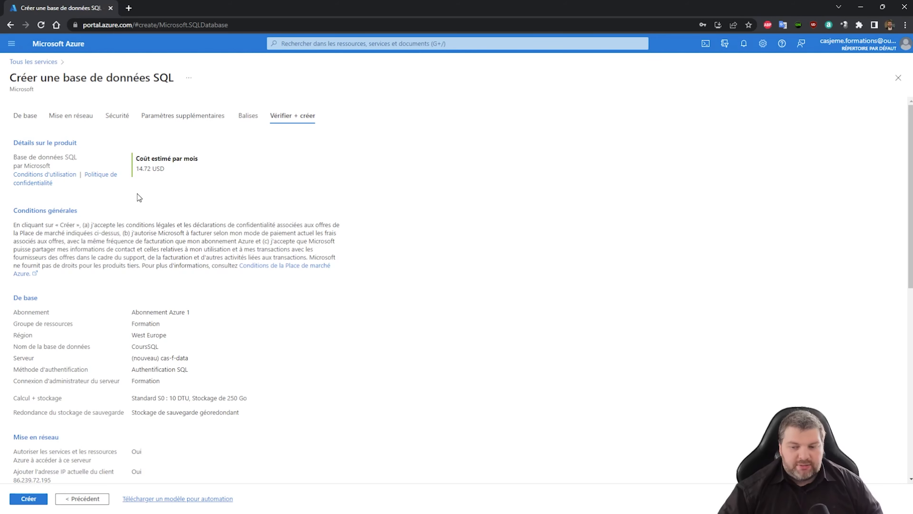
Scroll through the review summary for CoursSQL on the new server cas-f-data
scroll(137, 193, down, 4)
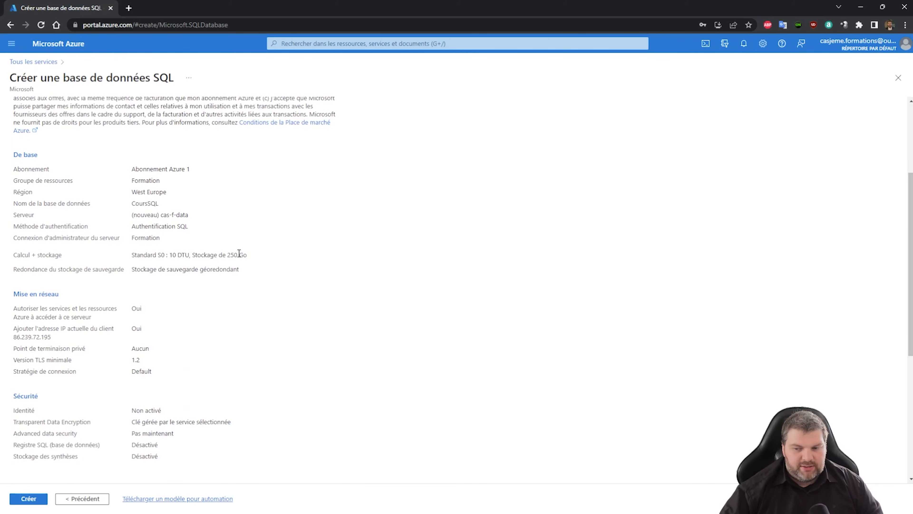
scroll(342, 290, down, 1)
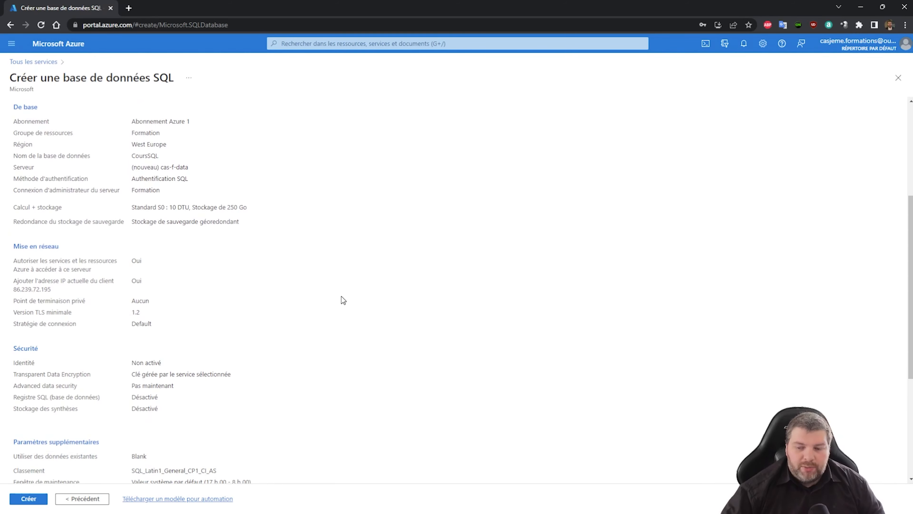
scroll(341, 297, down, 4)
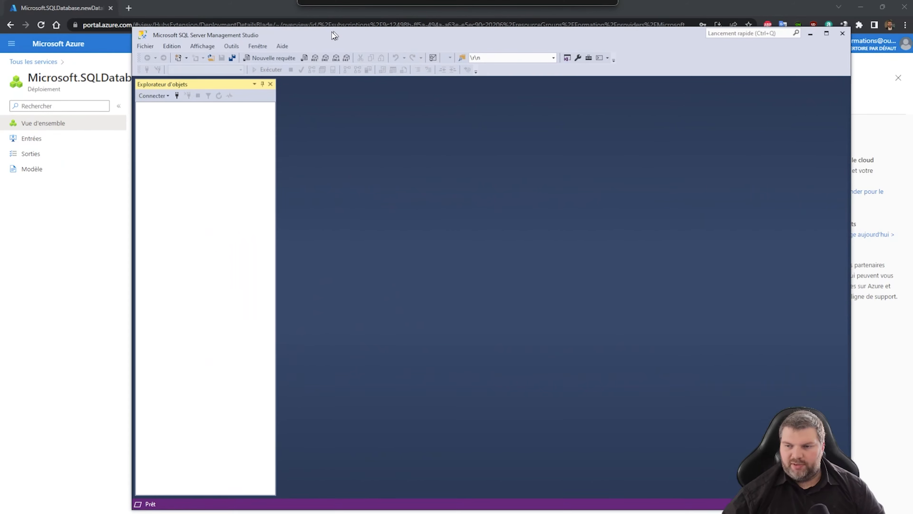
Once deployed, open CoursSQL and copy its server name cas-f-data.database.windows.net
click(797, 37)
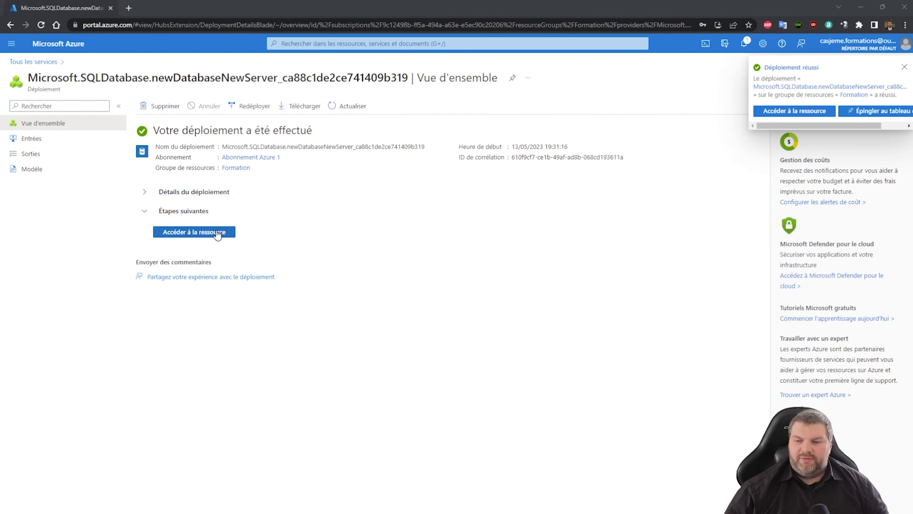
click(191, 231)
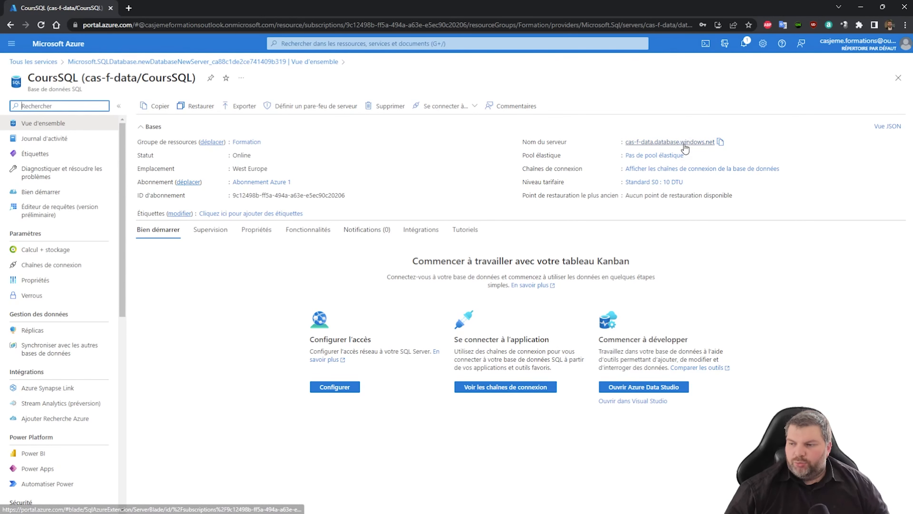
click(721, 142)
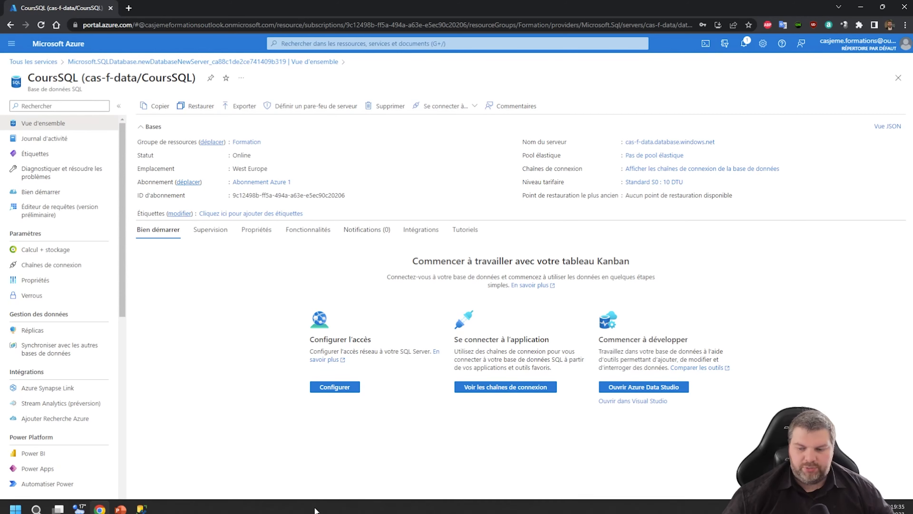
Connect SSMS to cas-f-data.database.windows.net with SQL Server authentication and expand CoursSQL > Tables
click(141, 510)
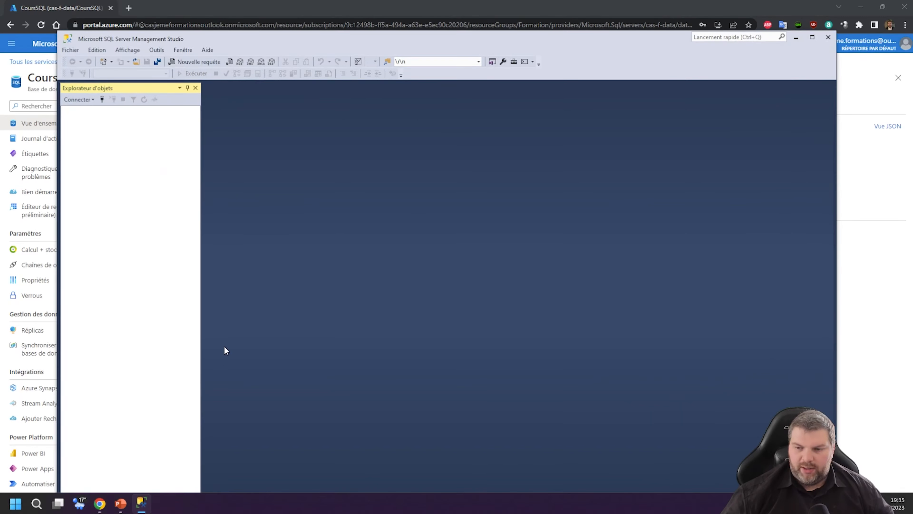
click(102, 99)
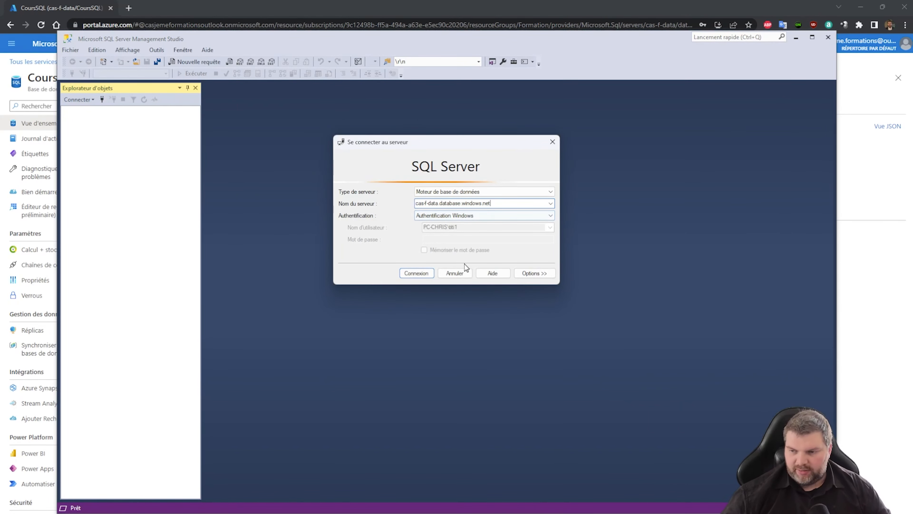
click(464, 215)
click(460, 230)
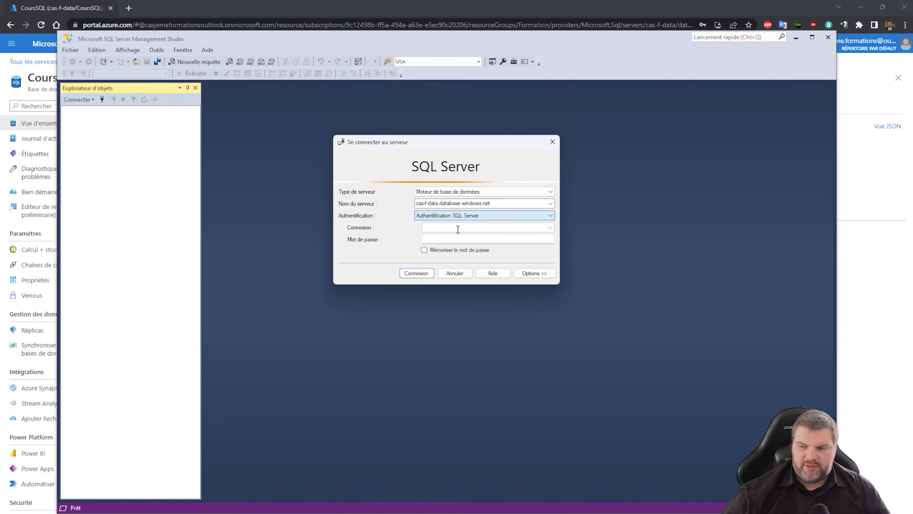
click(447, 227)
text(F)
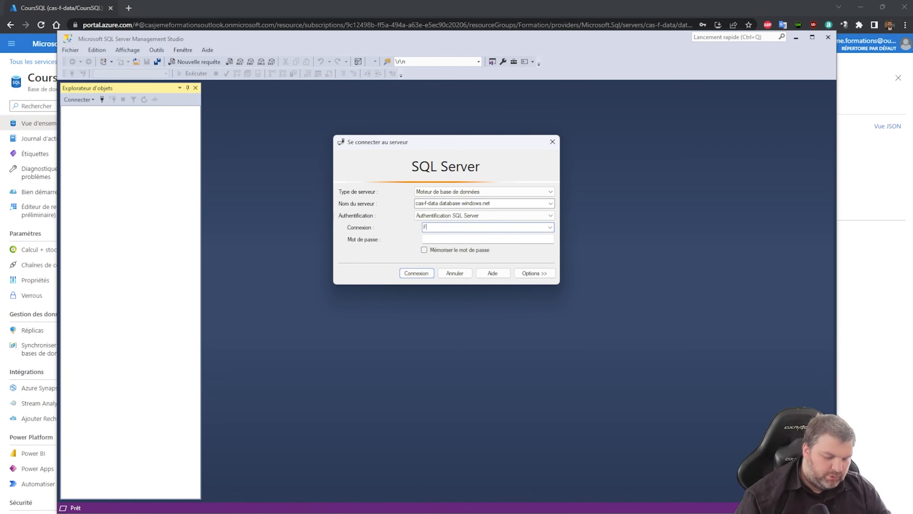
text(ormation)
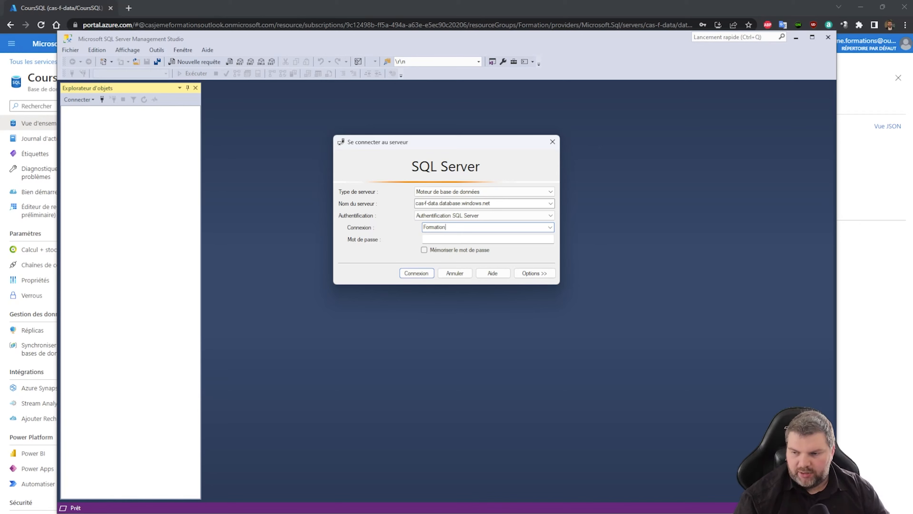
key(Tab)
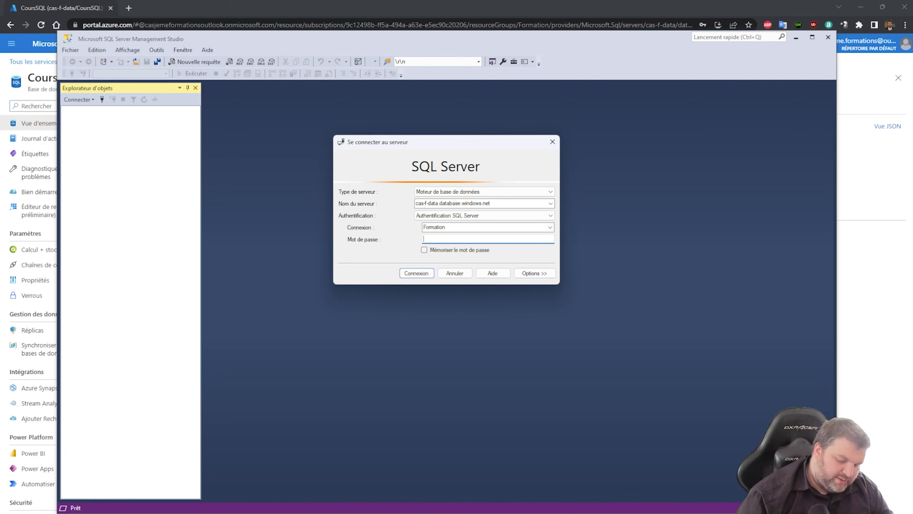
click(75, 121)
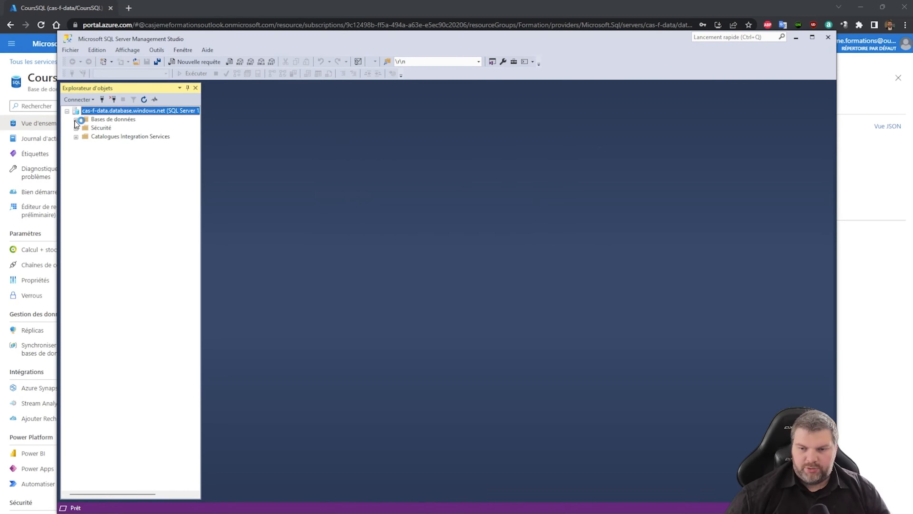
click(84, 136)
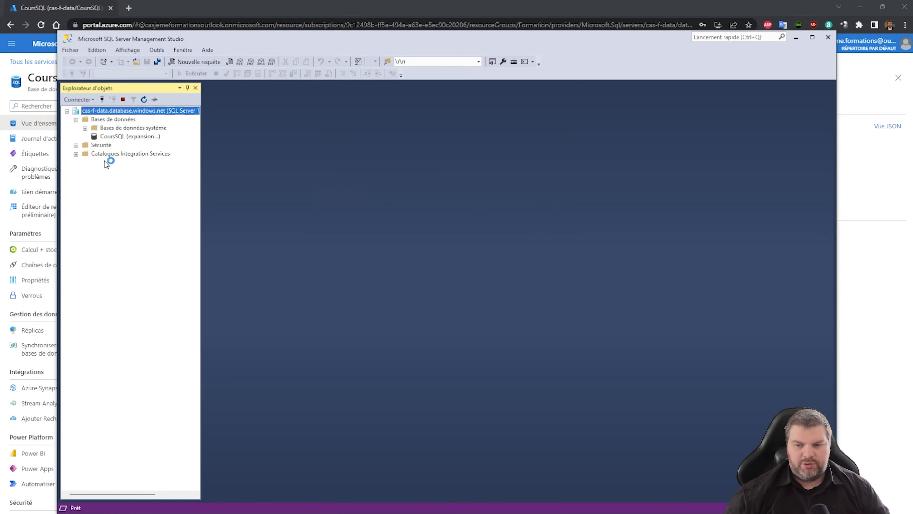
click(94, 154)
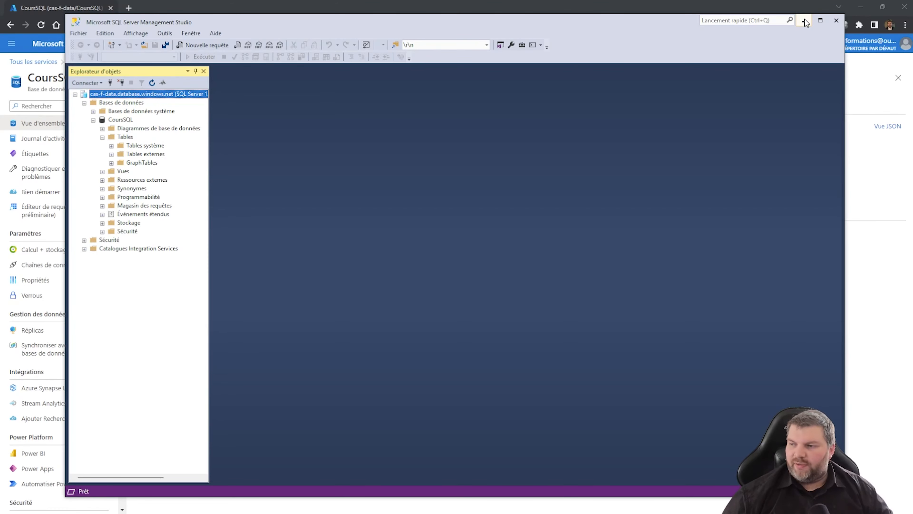
Replace the Cours value in appsettings.json with the Azure CoursSQL ADO.NET SQL-authentication connection string
click(805, 20)
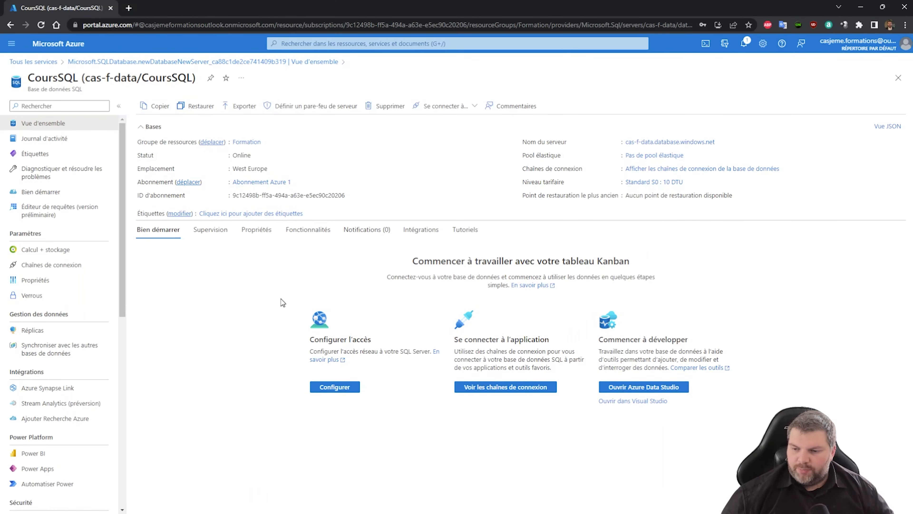
click(491, 390)
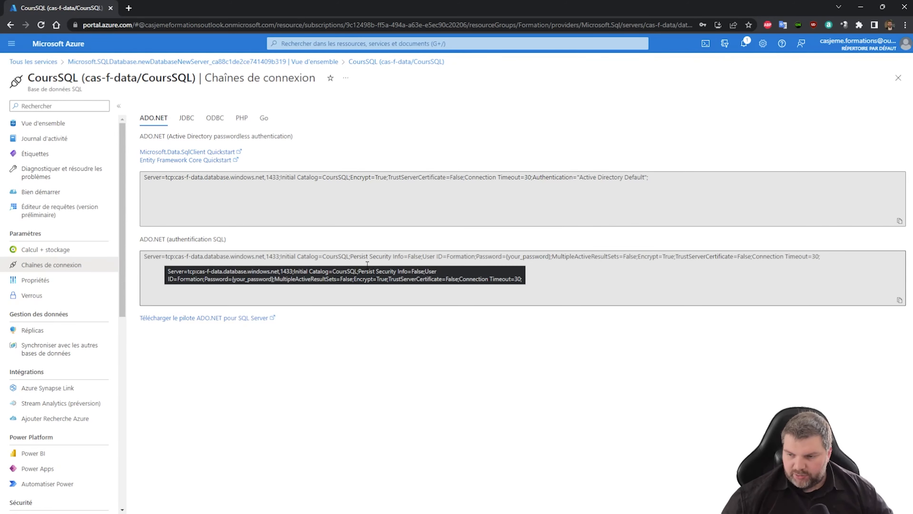
click(900, 300)
key(alt+Tab)
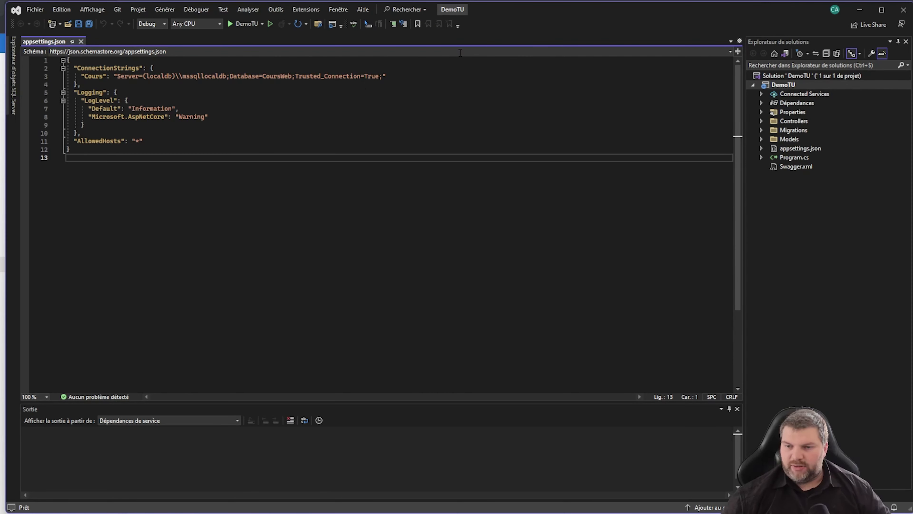
drag(117, 76, 382, 75)
key(ctrl+v)
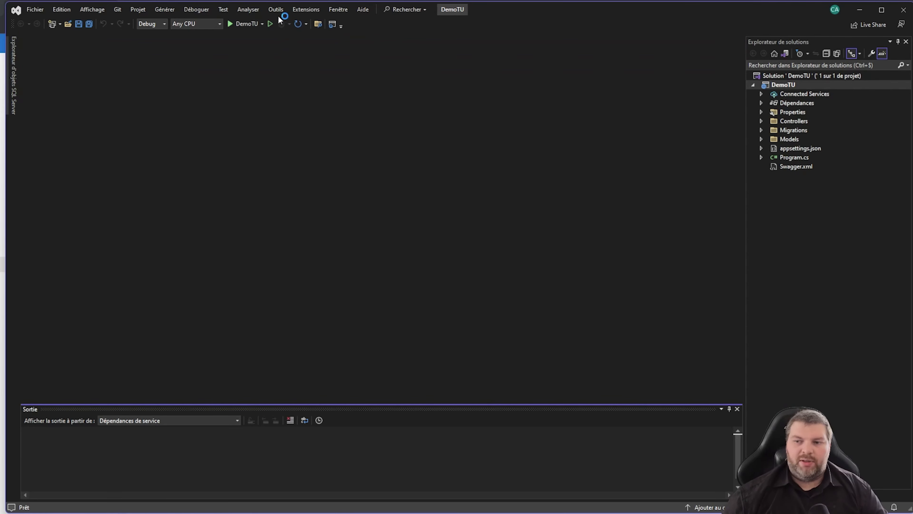
Run Update-Database to apply the project's migrations to the Azure CoursSQL database
click(276, 9)
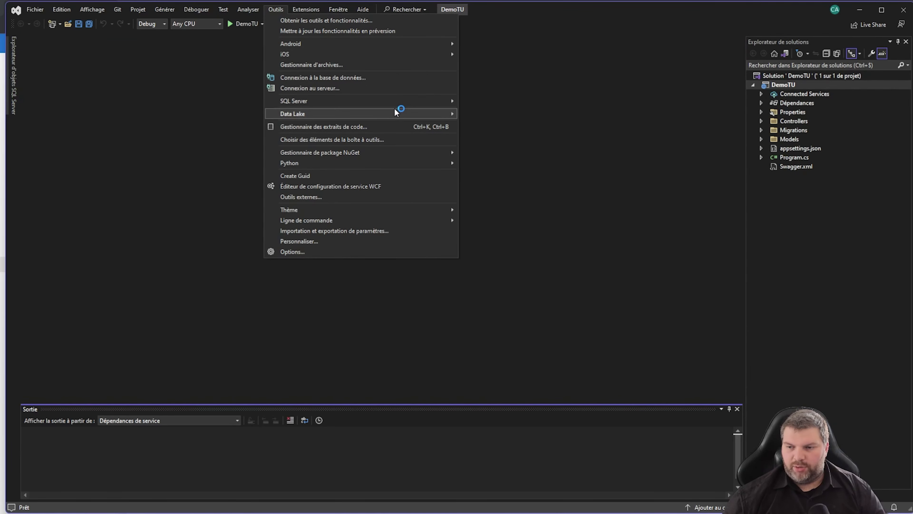
text(U)
text(pdate-Database)
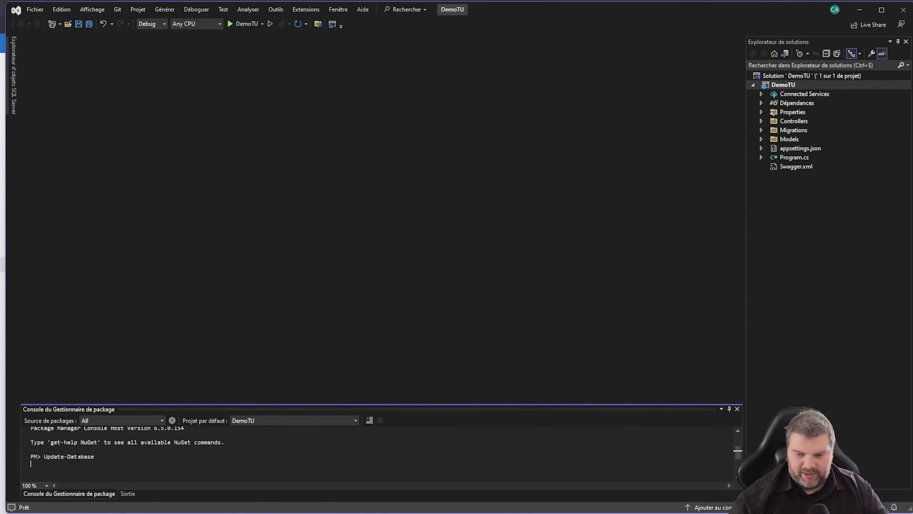
key(Return)
Refresh the CoursSQL tables and query the first 1000 rows of dbo.Diplomes
click(143, 502)
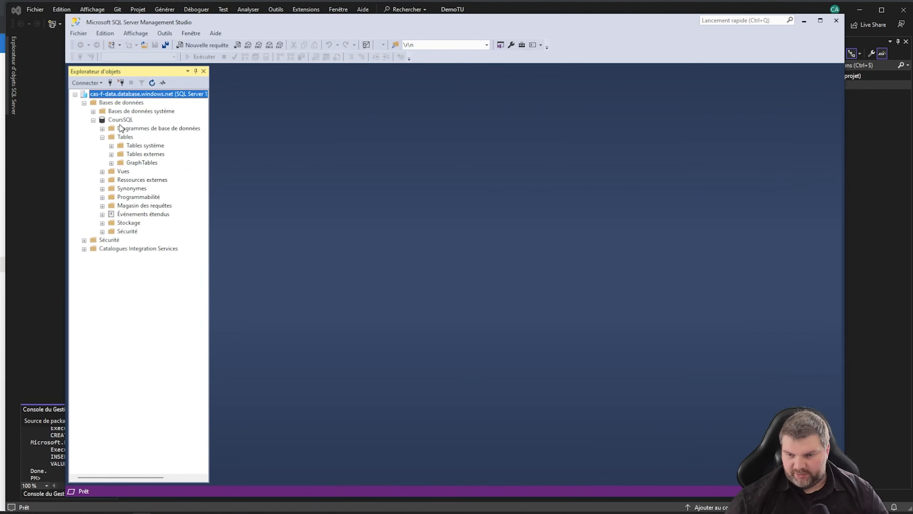
right_click(126, 137)
click(155, 184)
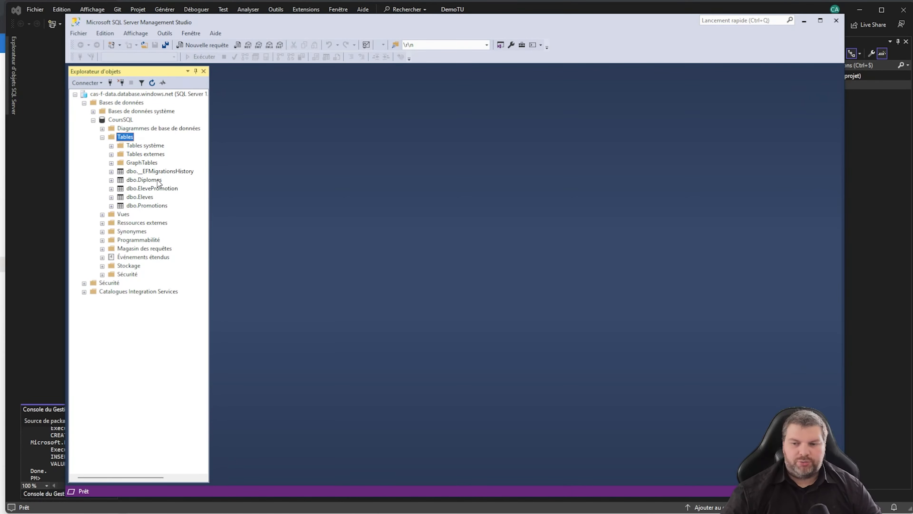
right_click(144, 179)
click(180, 205)
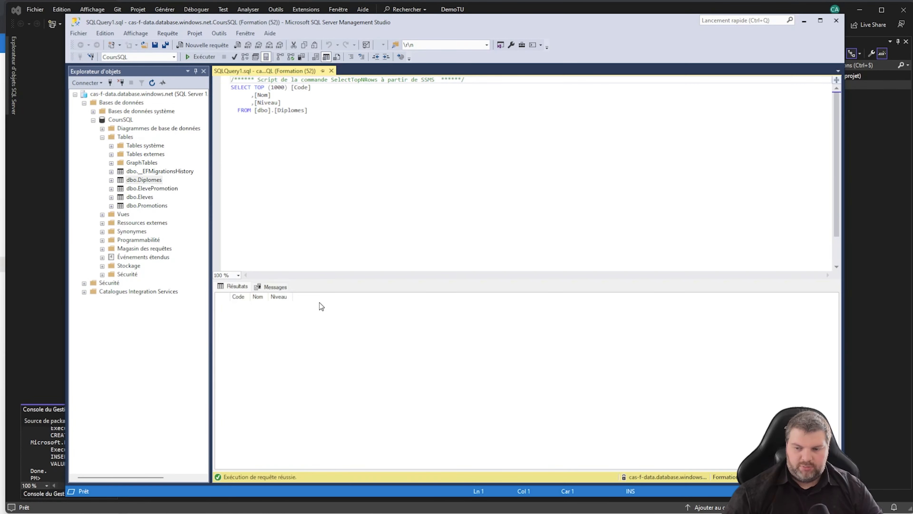
Add a Diplomes row: CDA, 'Concepteur Développeur d'Applications', level 6
right_click(144, 180)
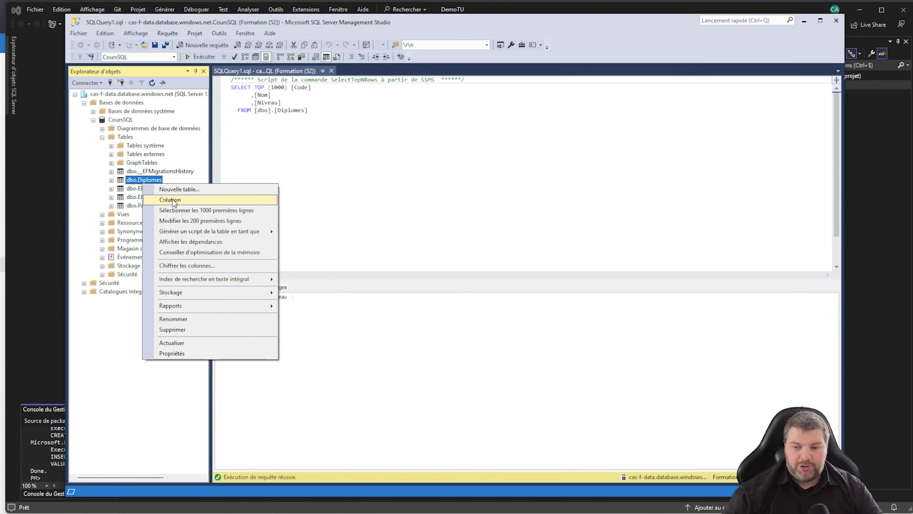
click(201, 214)
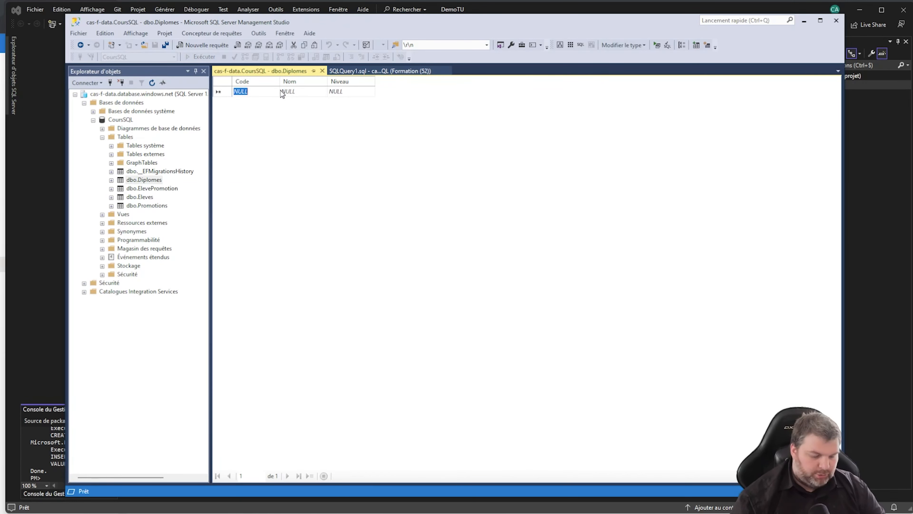
text(CDA)
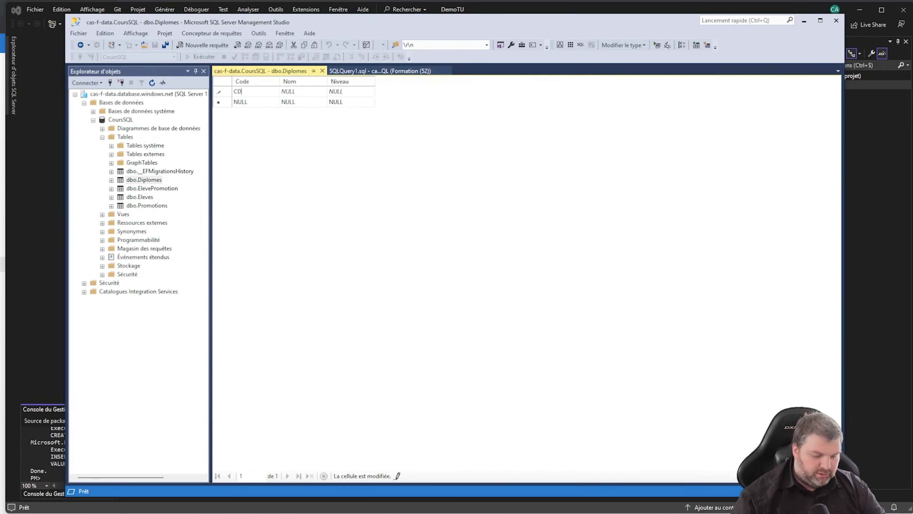
key(Tab)
text(Concepte)
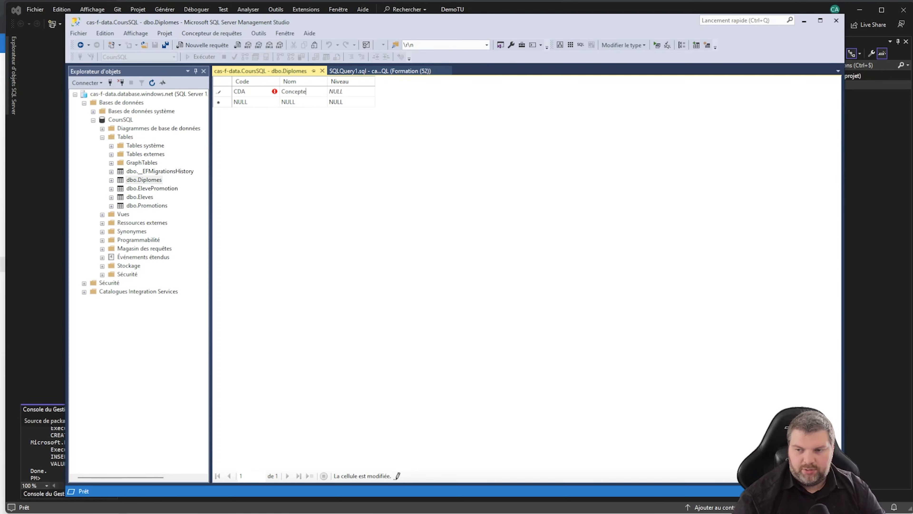
text(ur Développeur d'Applications)
key(Tab)
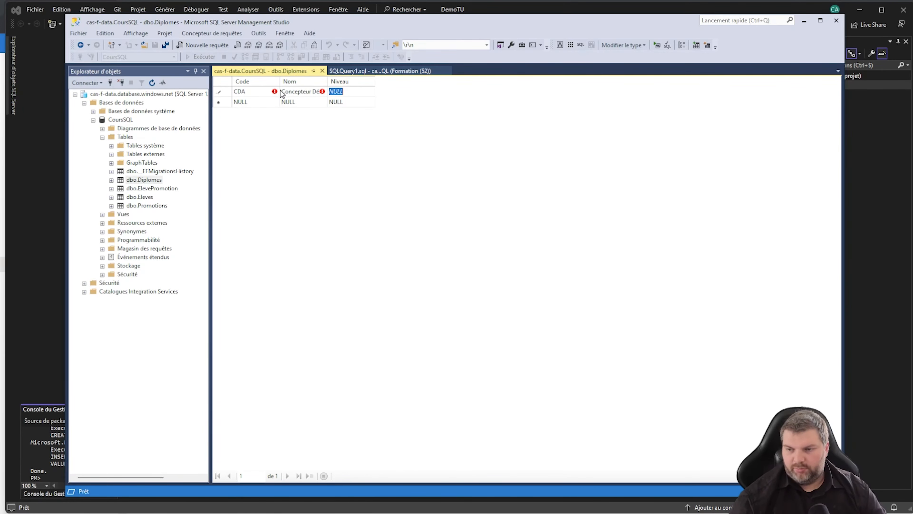
text(6)
key(Return)
Rerun the Diplomes query to confirm the CDA row, then go back to Visual Studio
click(322, 71)
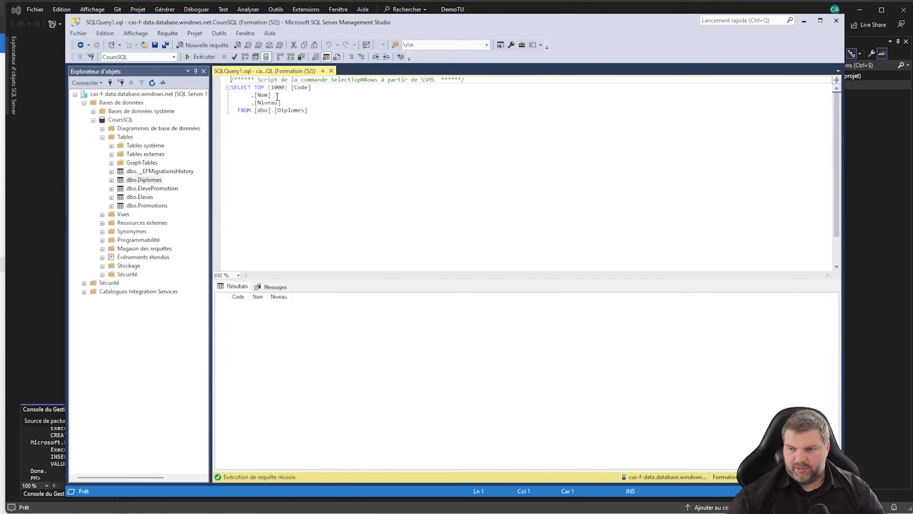
click(204, 57)
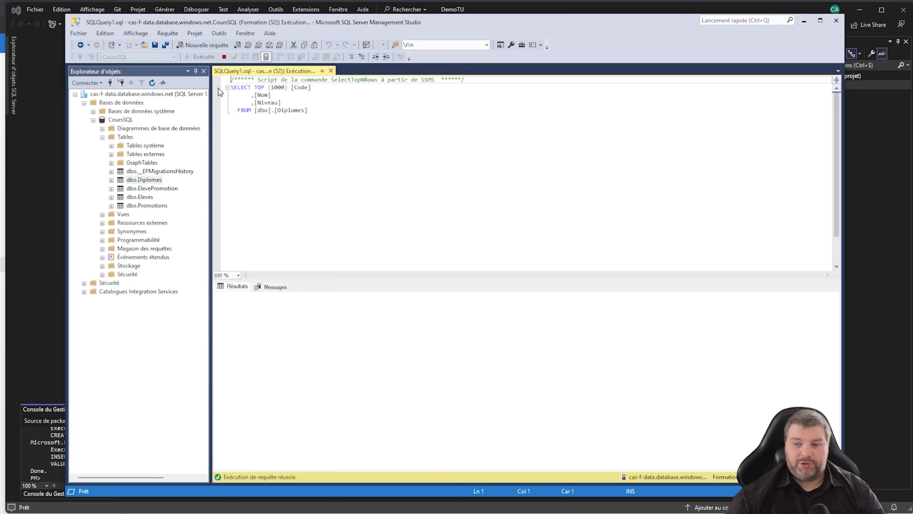
click(47, 391)
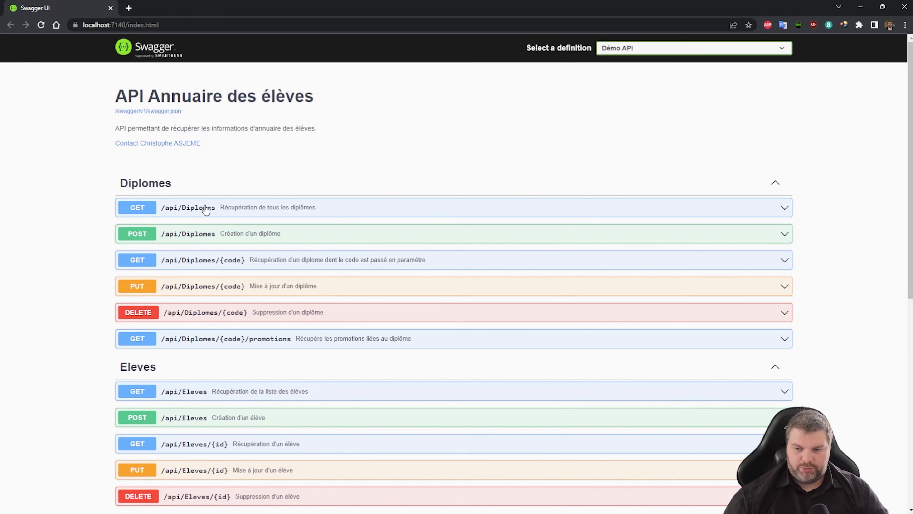
Execute GET /api/Diplomes in Swagger UI and highlight the returned CDA diploma
click(207, 207)
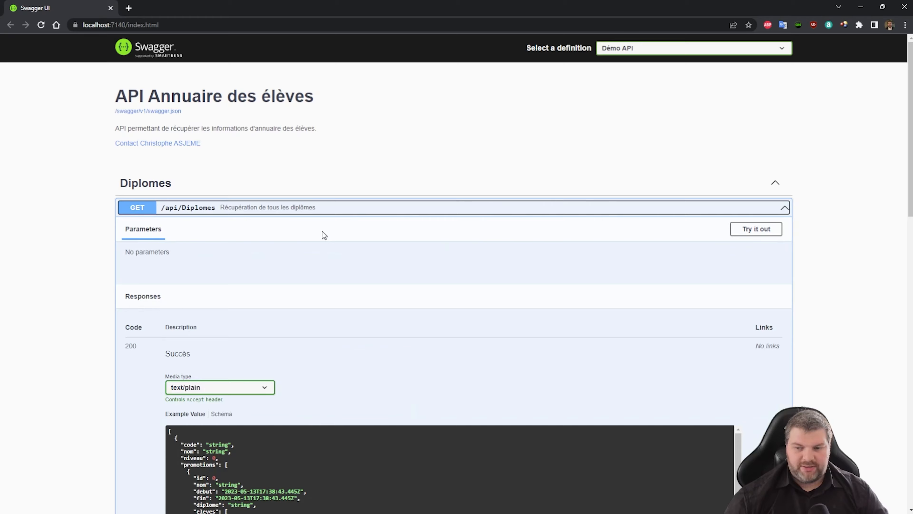
click(764, 232)
scroll(405, 239, down, 2)
click(406, 235)
scroll(405, 235, down, 4)
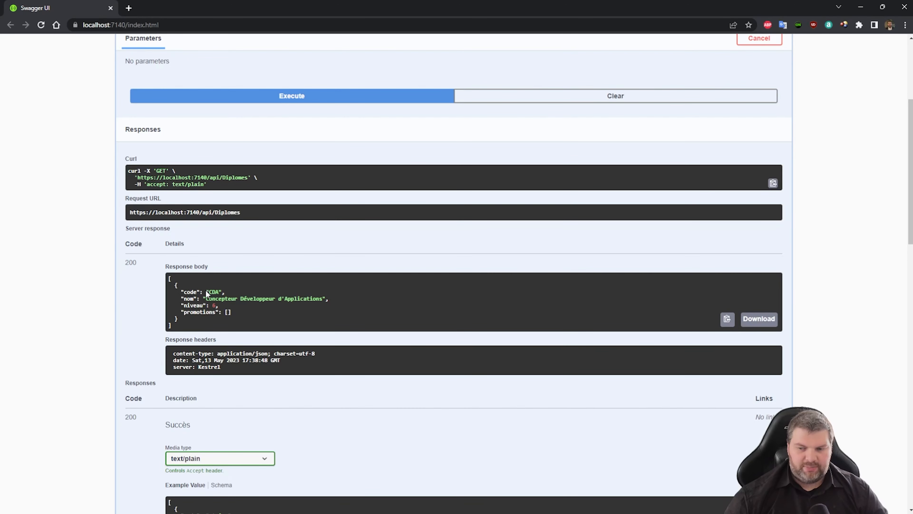
drag(181, 292, 282, 314)
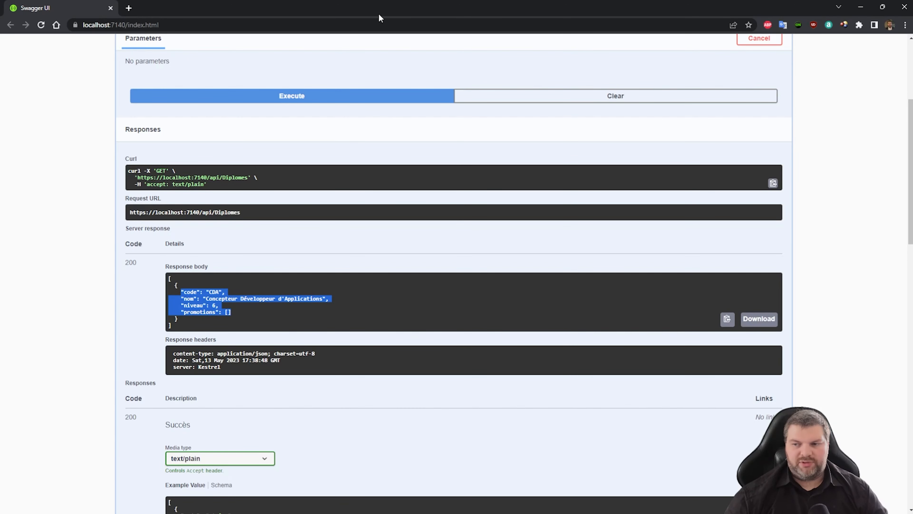
Close the Swagger UI browser window and the SQLQuery1 document
drag(379, 15, 408, 28)
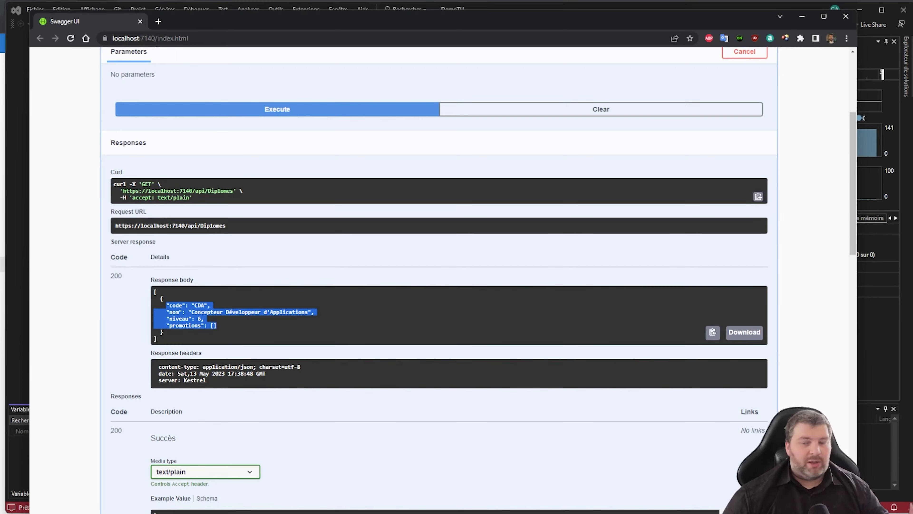
click(845, 22)
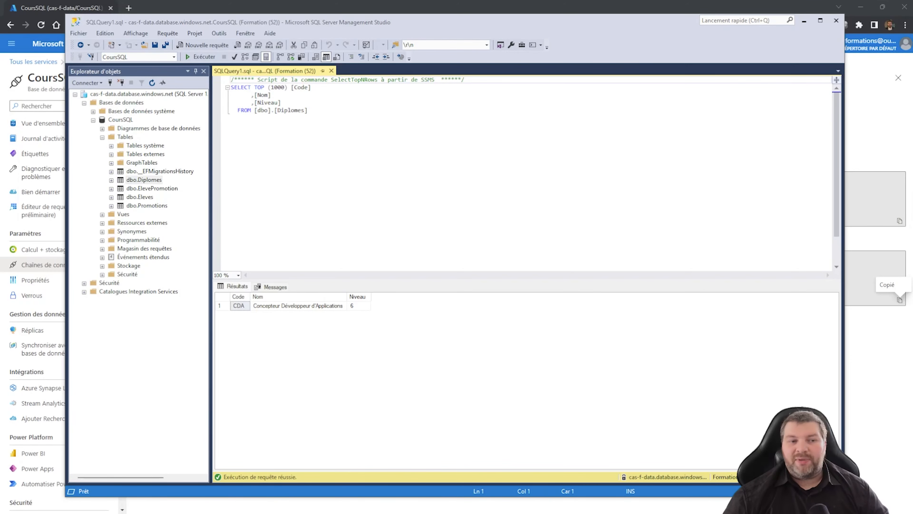
click(394, 249)
click(331, 67)
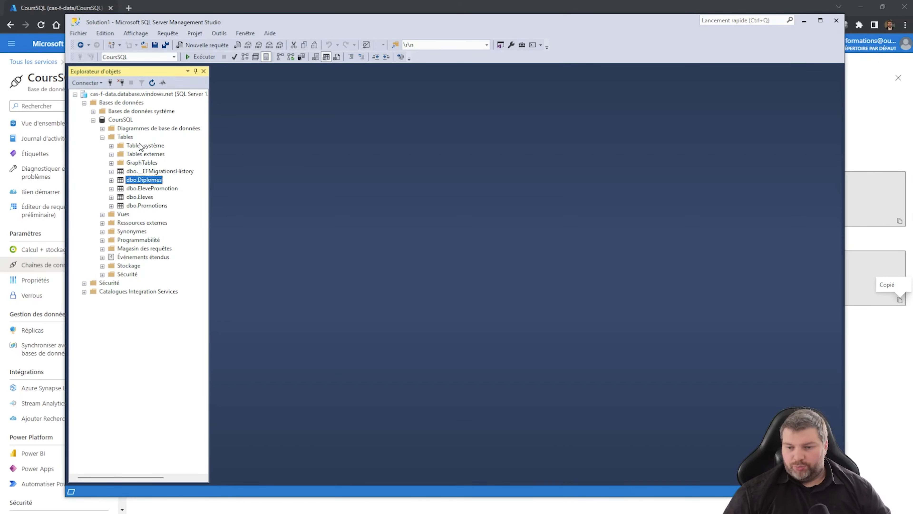
Minimize Management Studio to show the Cosmos DB slide with its API NoSQL card
click(805, 23)
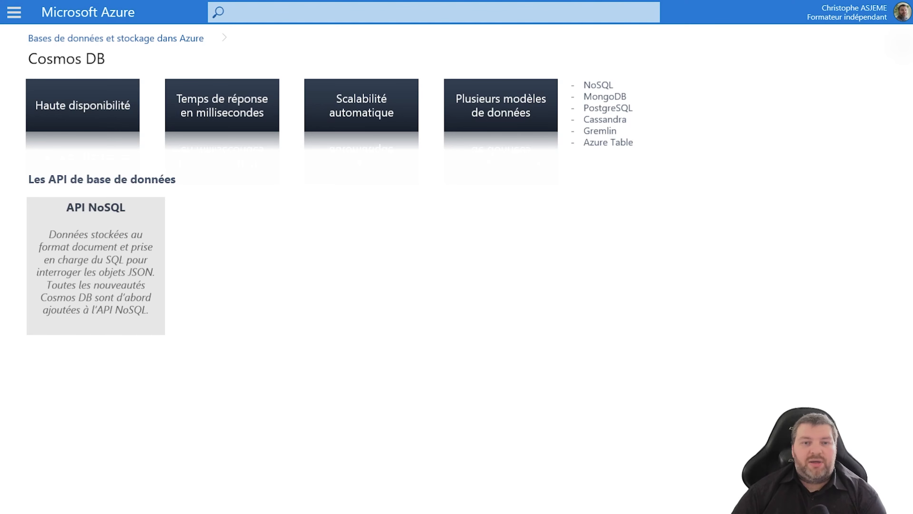
Reveal the API MongoDB, PostgreSQL, Apache Cassandra, Apache Gremlin and Table cards, then reach the Démo slide
key(Right)
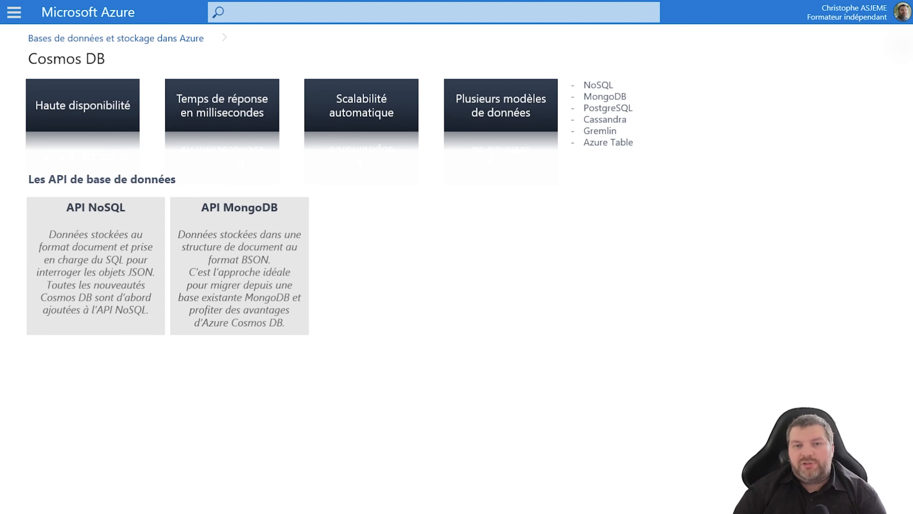
key(Right)
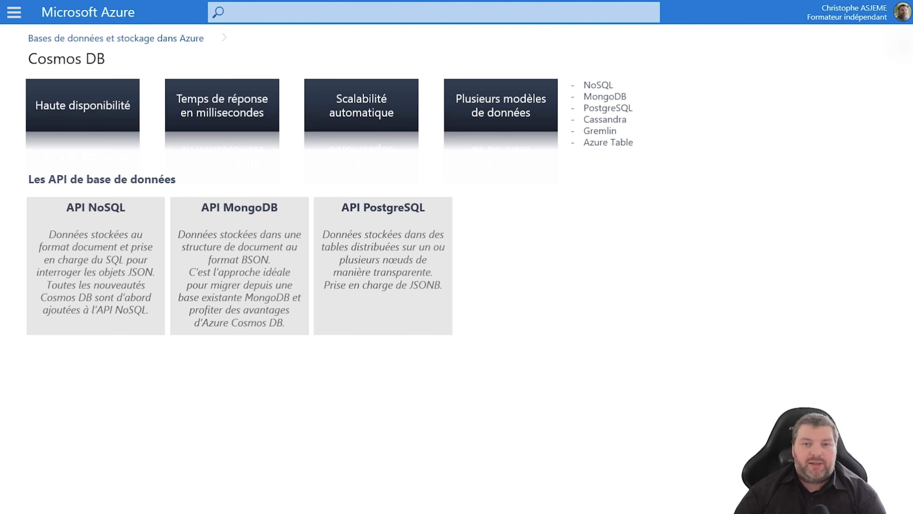
key(Right)
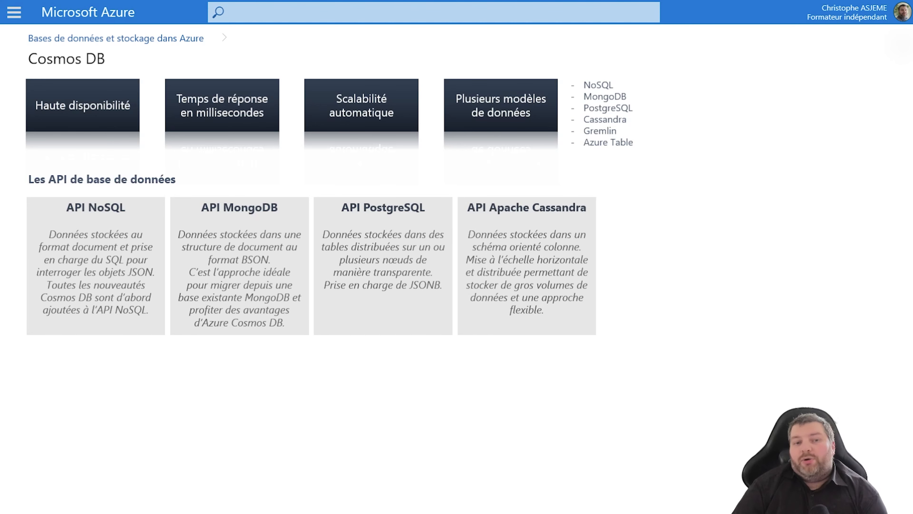
key(Right)
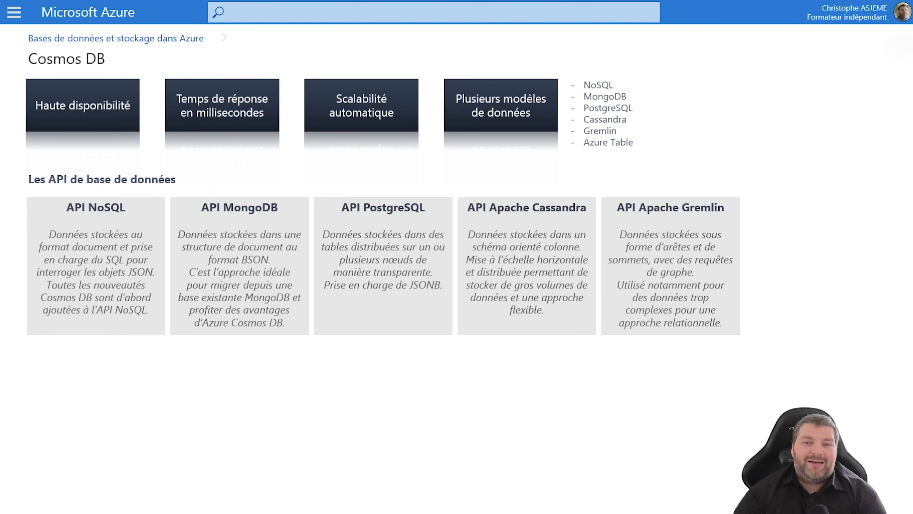
key(Right)
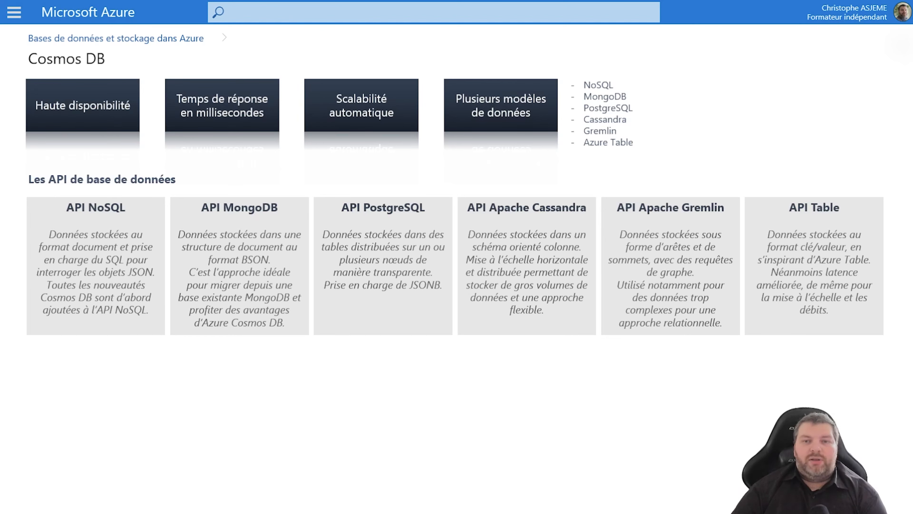
key(Right)
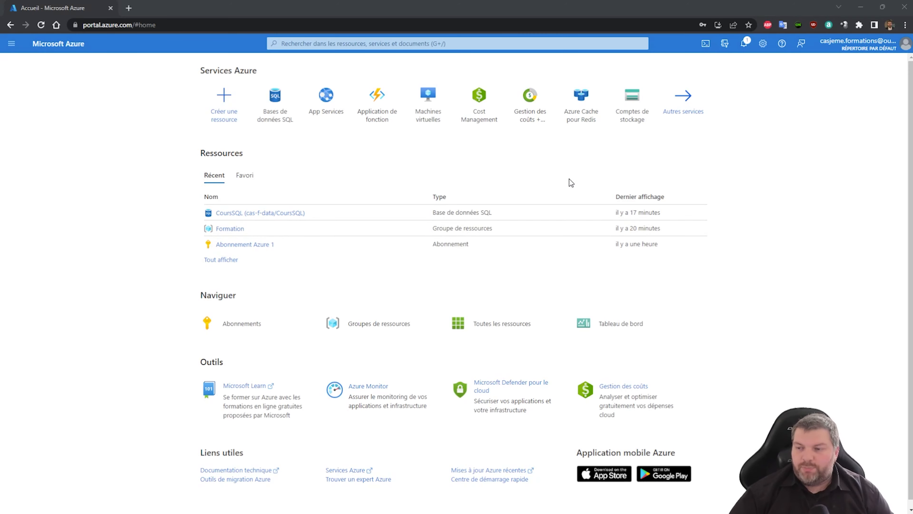
Go to Azure Cosmos DB from all services and create a new Core (SQL) account
click(687, 111)
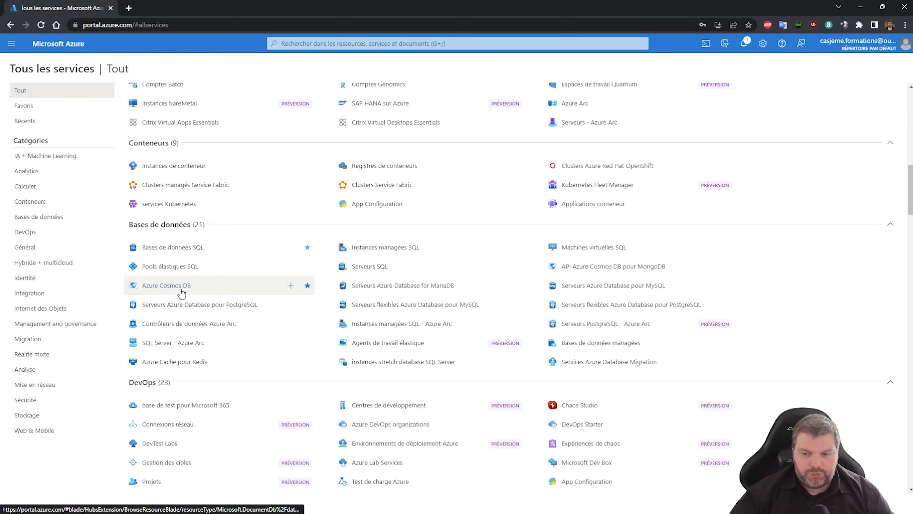
click(208, 287)
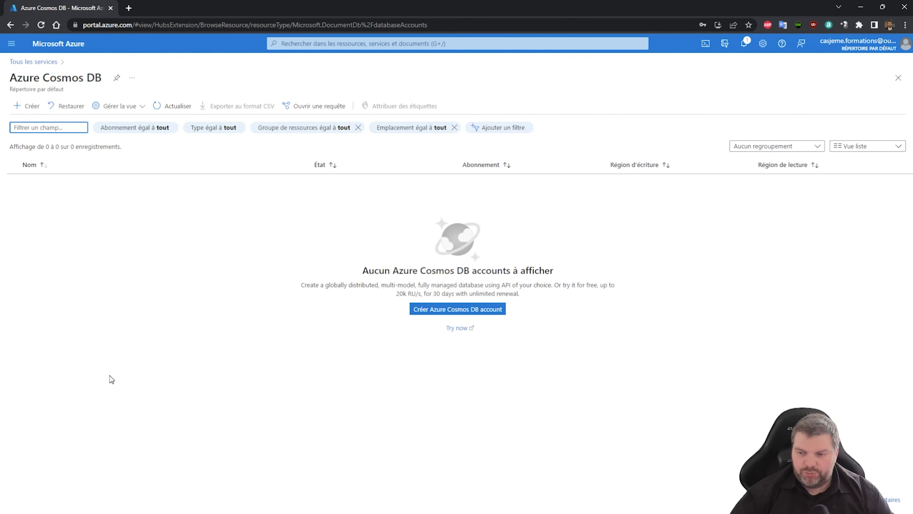
click(446, 311)
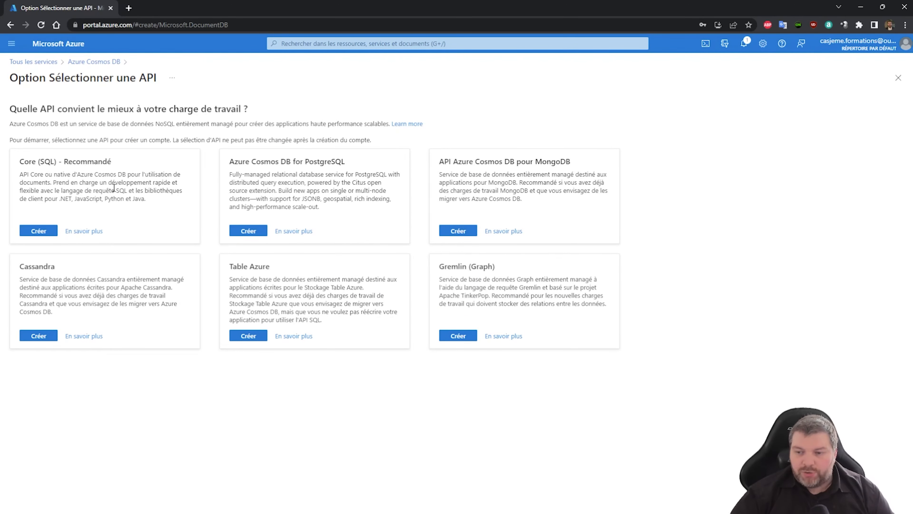
click(37, 231)
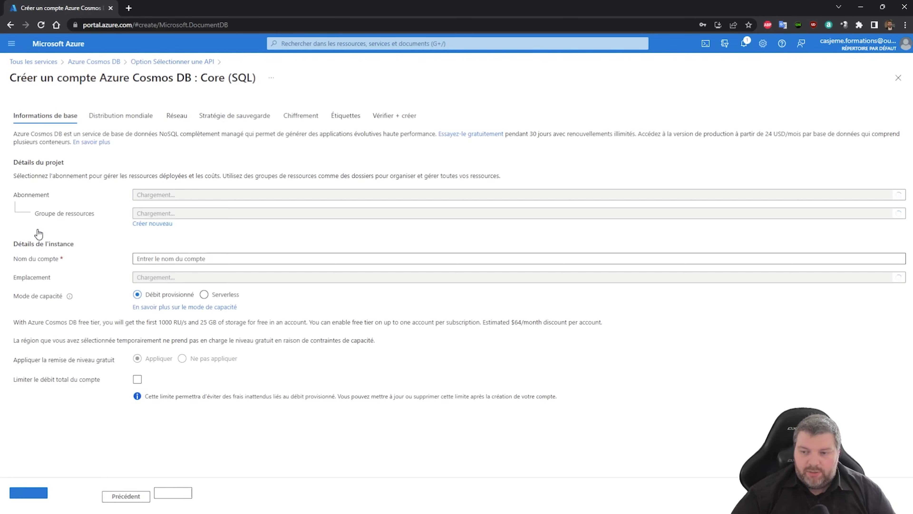
Set resource group Formation, account name cas-f-cosmossql and location (Europe) West Europe
click(187, 215)
click(624, 292)
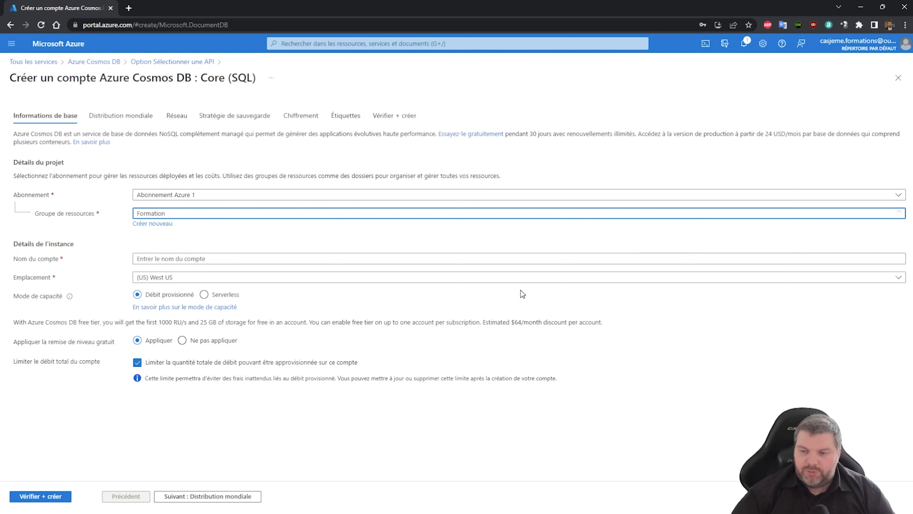
click(194, 259)
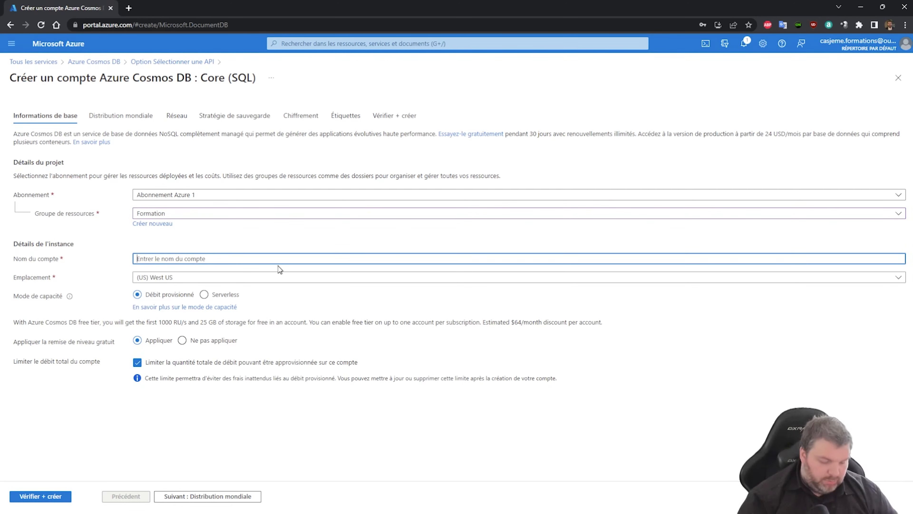
text(cas)
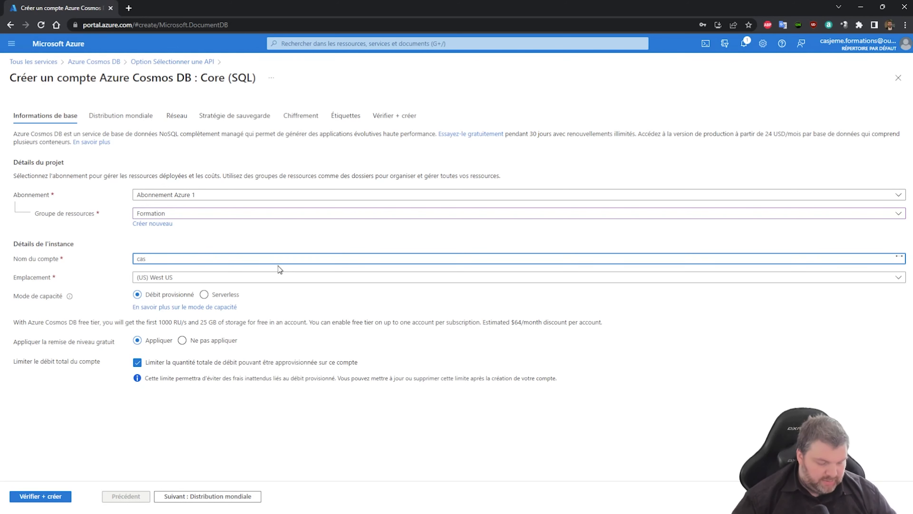
text(-f-cosmossql)
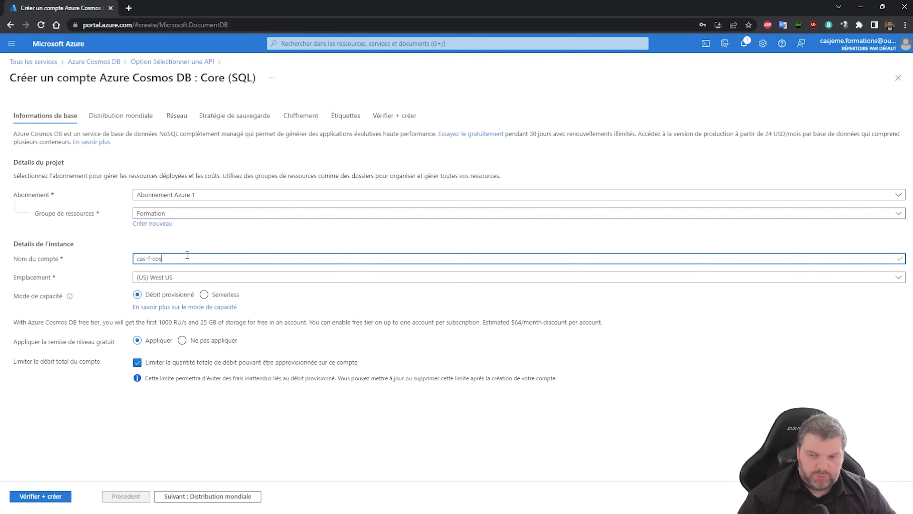
click(186, 280)
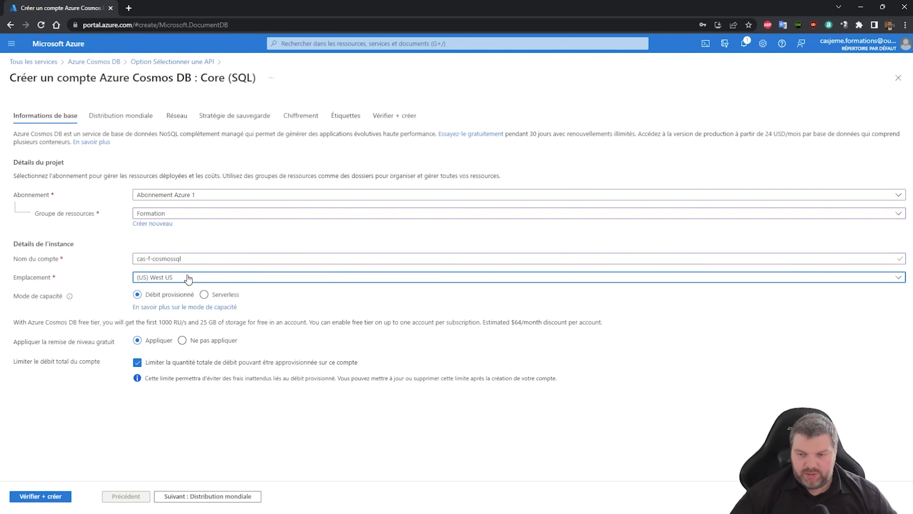
text(Europe)
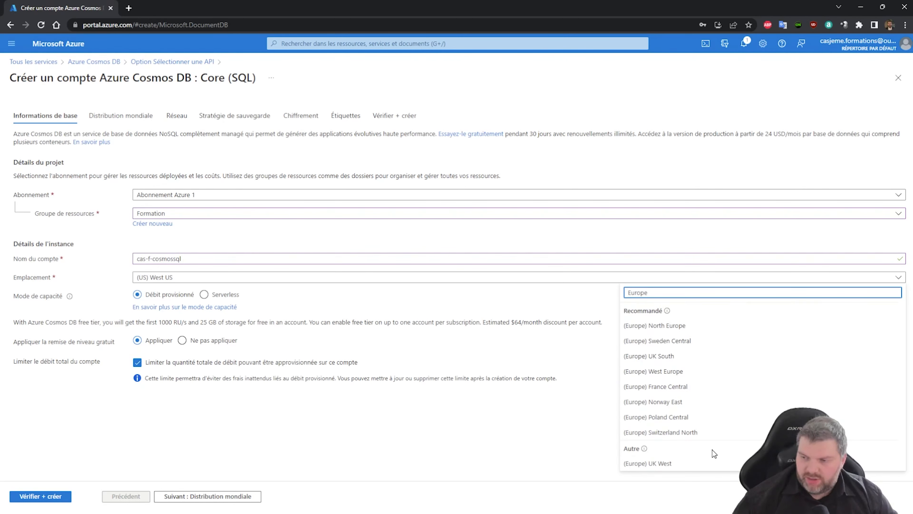
click(705, 372)
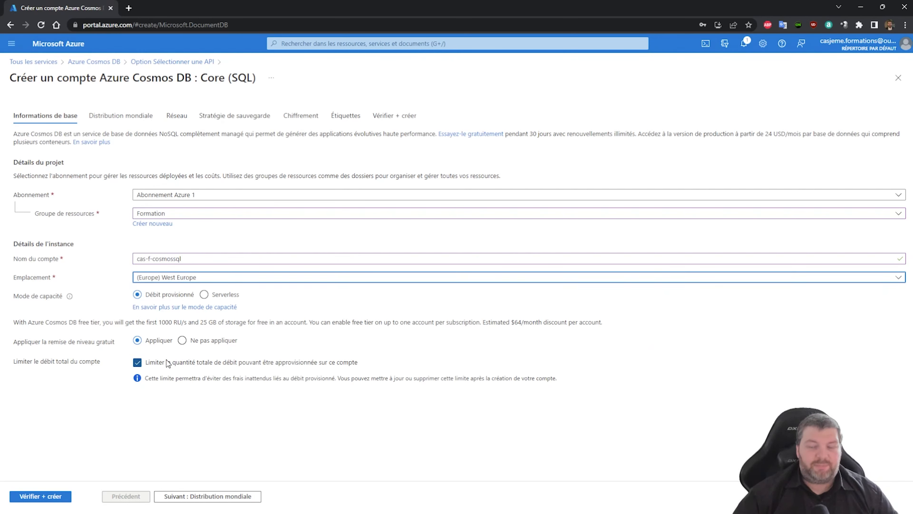
Keep default distribution, network and backup settings and create the cas-f-cosmossql account
click(196, 497)
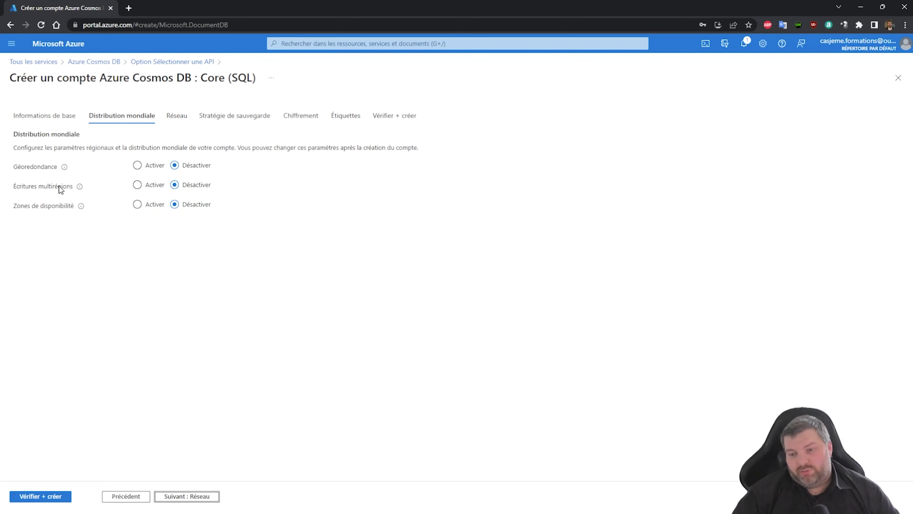
mouse_move(83, 207)
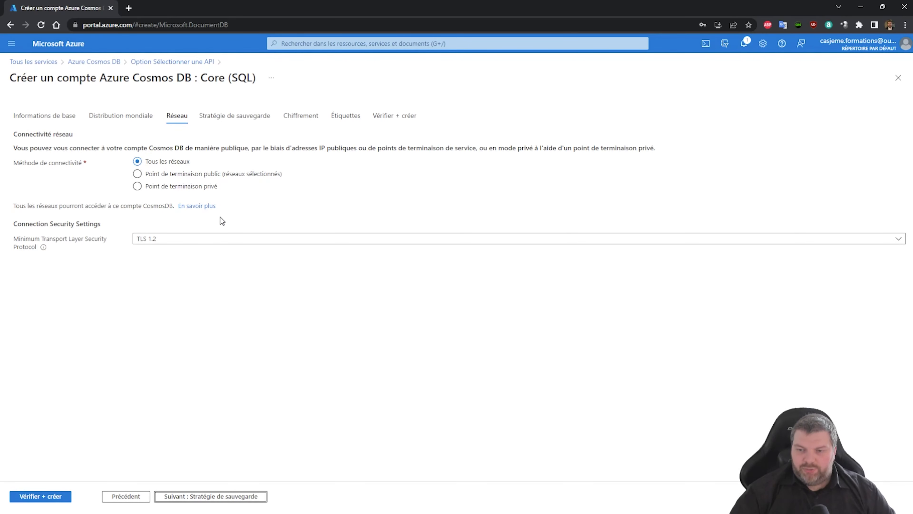
click(211, 497)
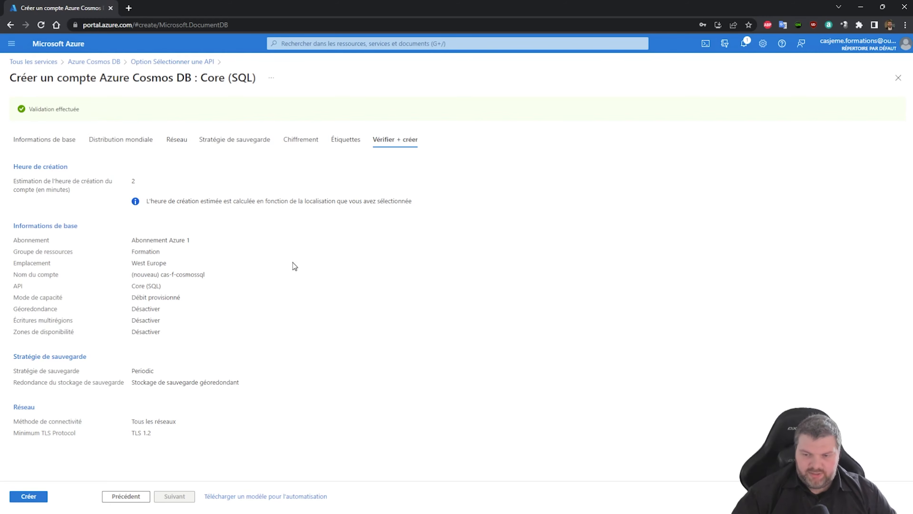
click(29, 496)
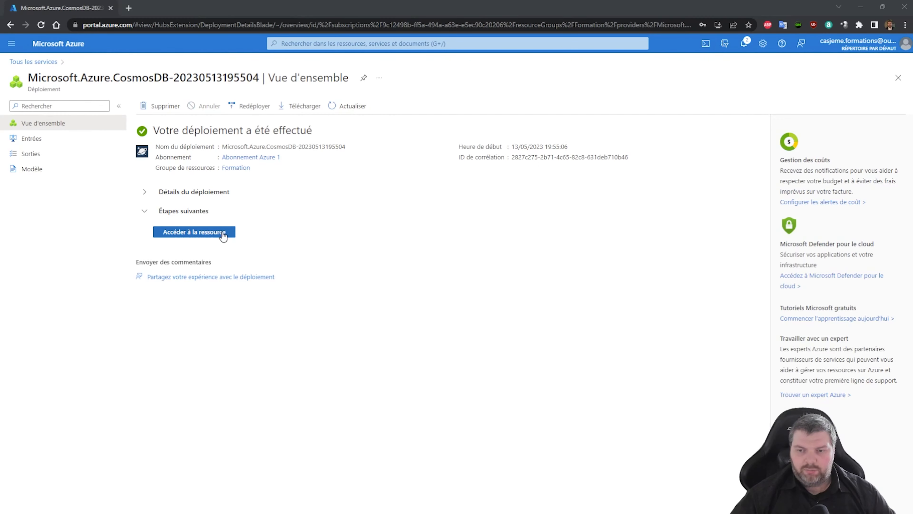
From the new account's Quick start, create the 'Items' container (400 RU/s) and download the .NET sample
click(221, 233)
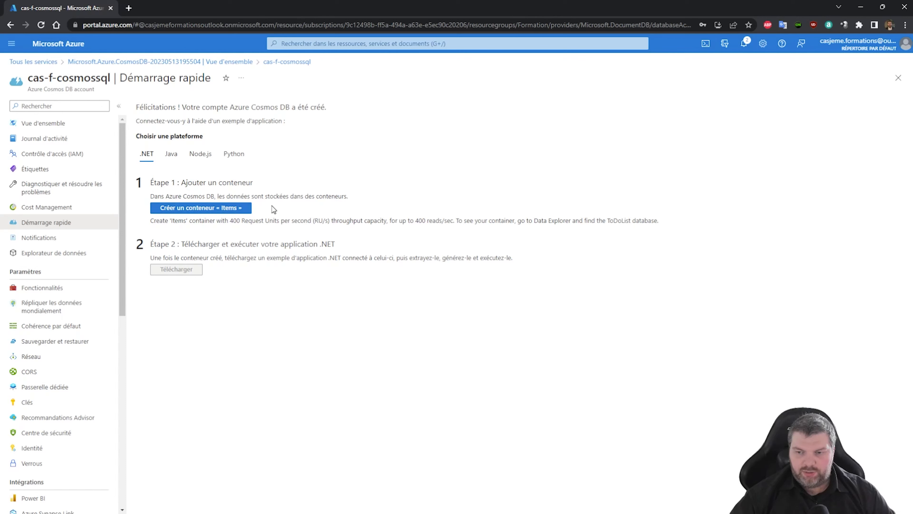
click(206, 210)
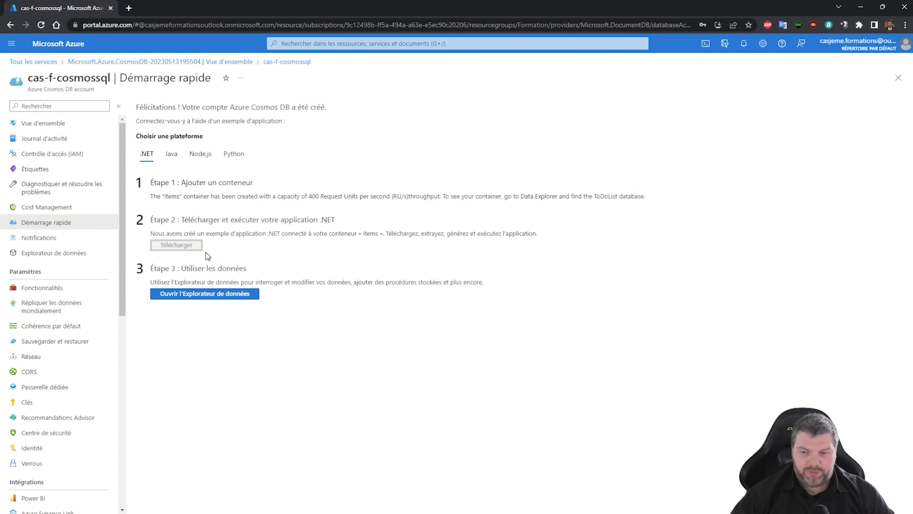
click(204, 250)
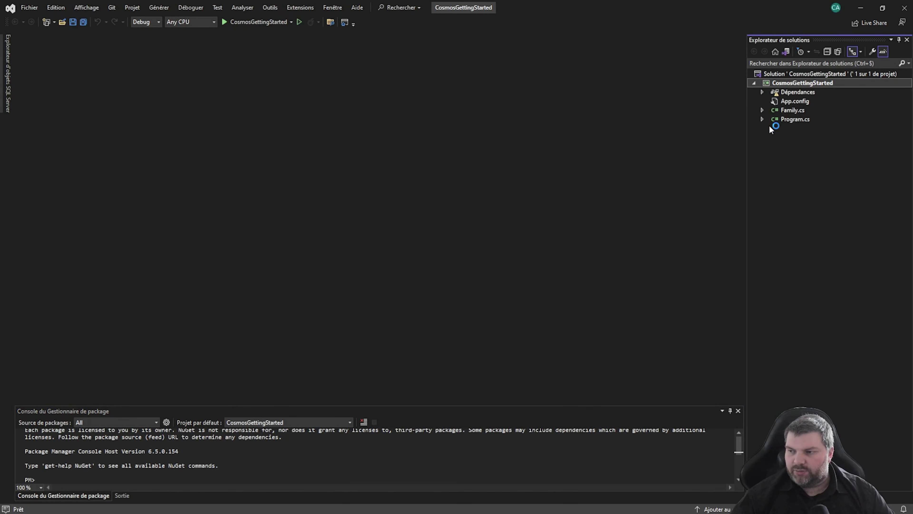
Open Family.cs in the sample project and read through its classes
double_click(794, 111)
scroll(248, 144, up, 3)
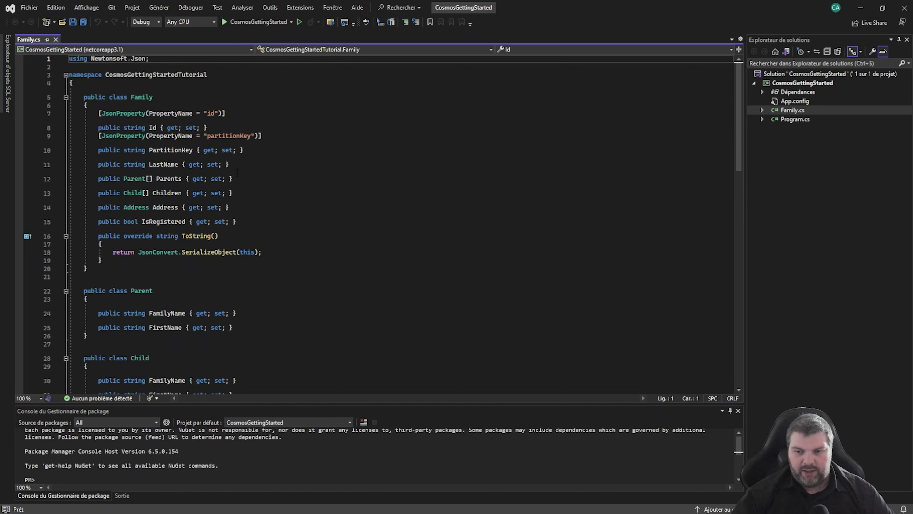
scroll(162, 300, down, 7)
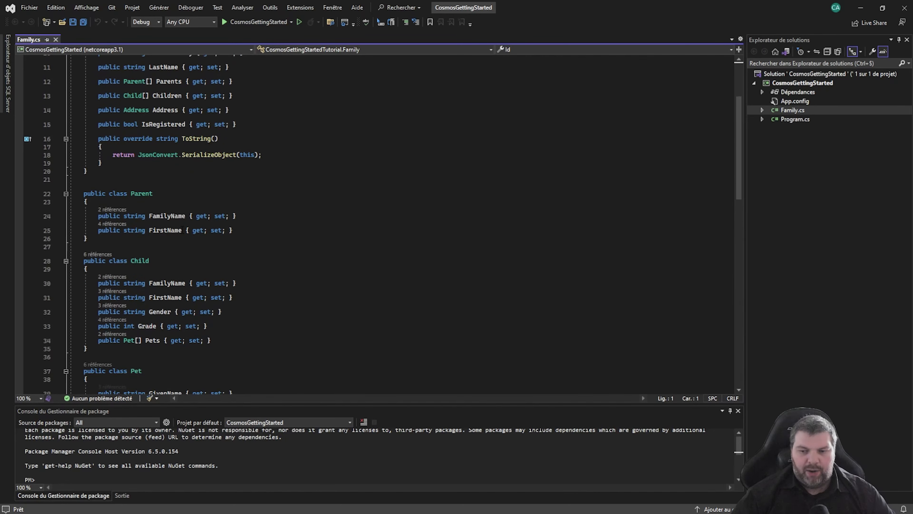
scroll(312, 244, down, 1)
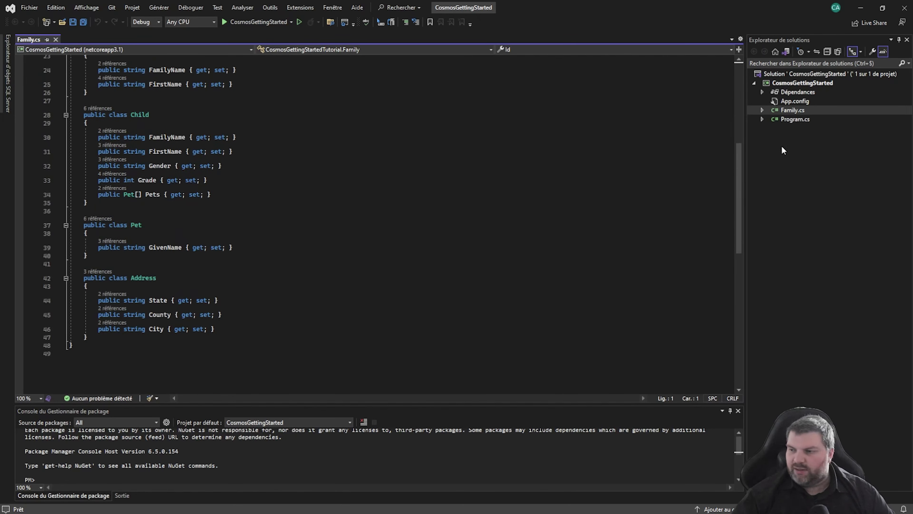
Open Program.cs and inspect the containerId declaration for Items
double_click(799, 119)
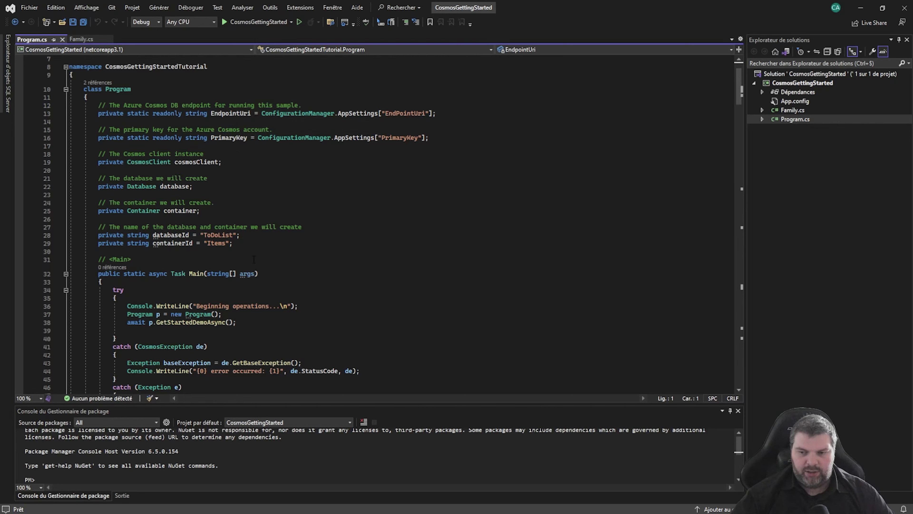
scroll(203, 254, down, 2)
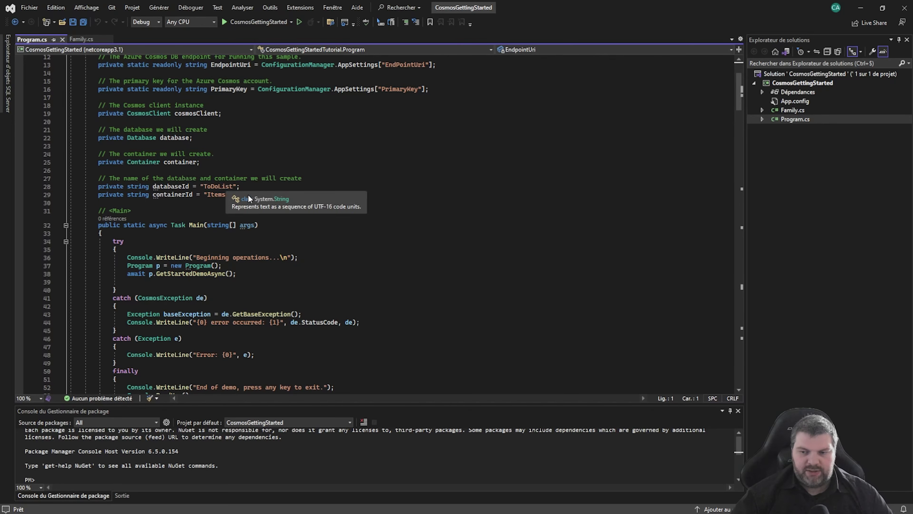
click(212, 194)
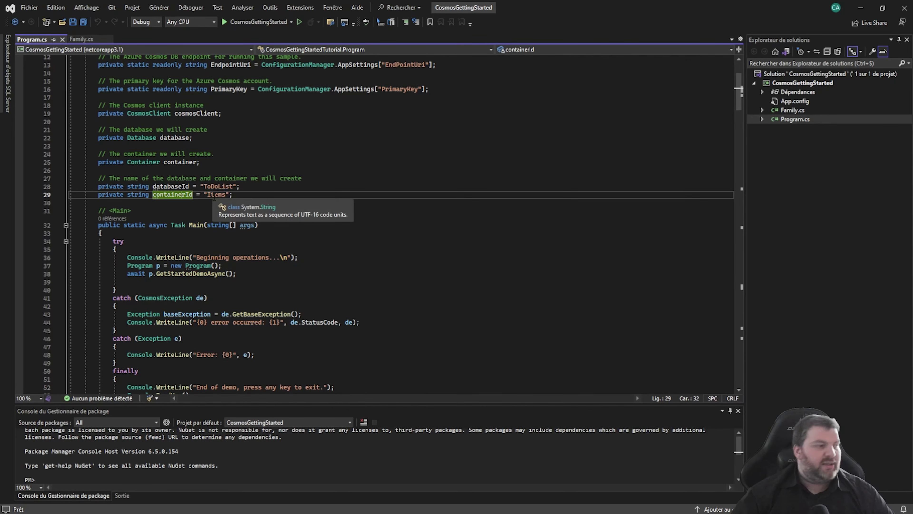
scroll(216, 201, down, 6)
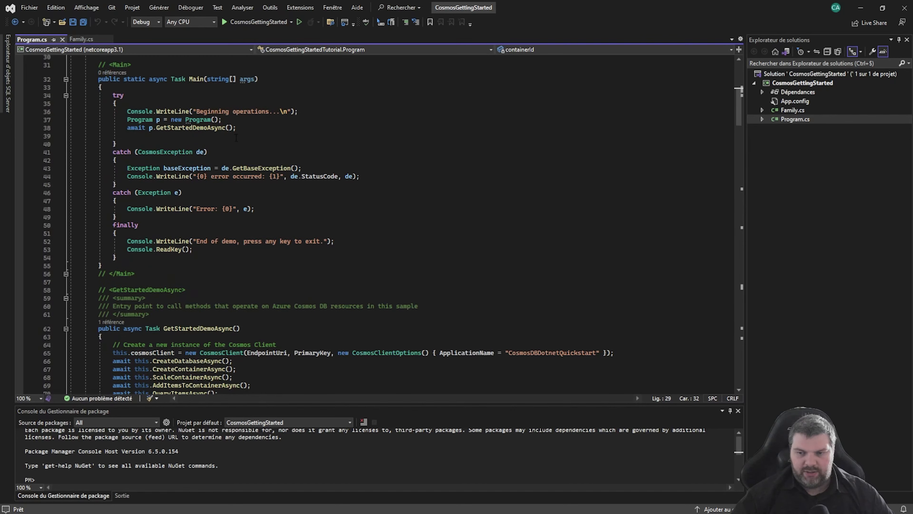
scroll(253, 184, down, 8)
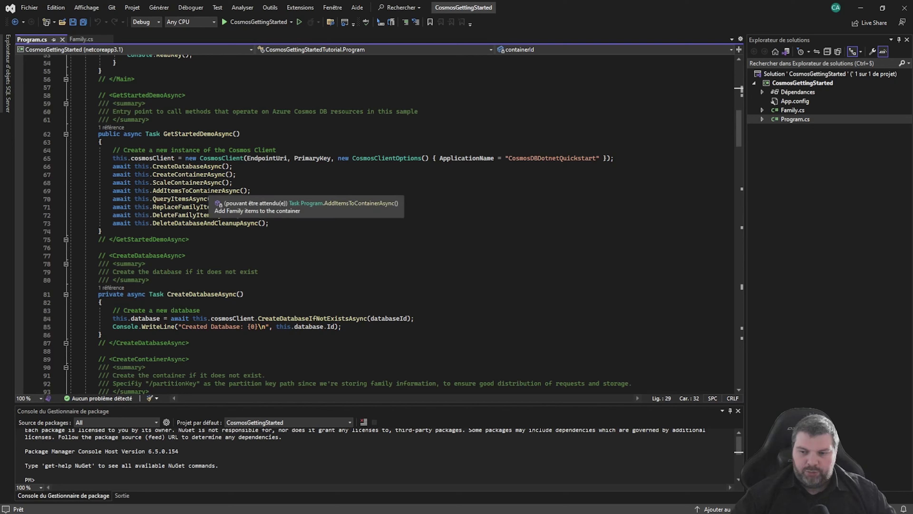
Walk through AddItemsToContainerAsync's Andersen item creation, then open Data Explorer for cas-f-cosmossql
ctrl+click(176, 191)
scroll(328, 216, down, 2)
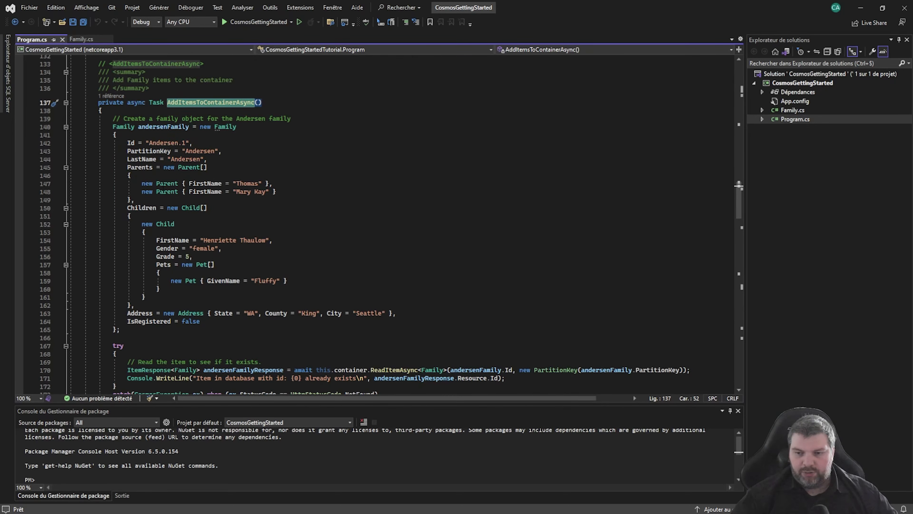
click(123, 134)
scroll(188, 318, down, 3)
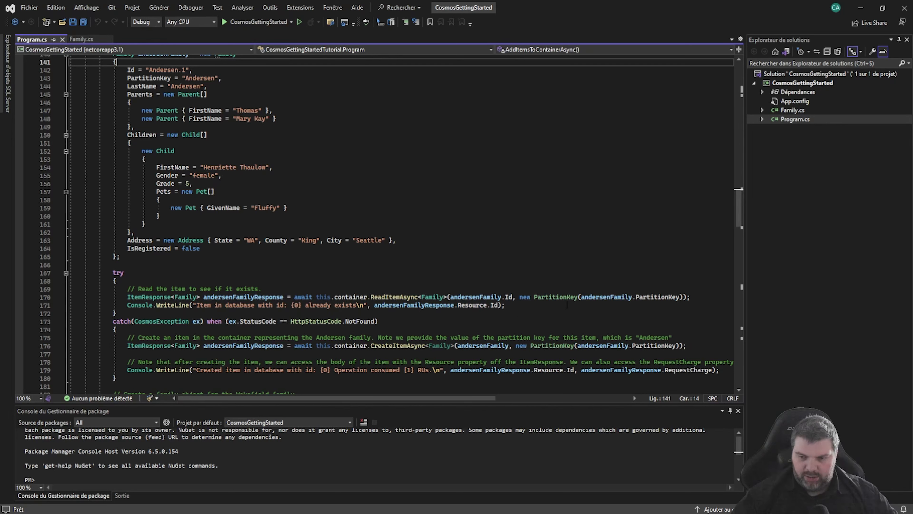
click(252, 297)
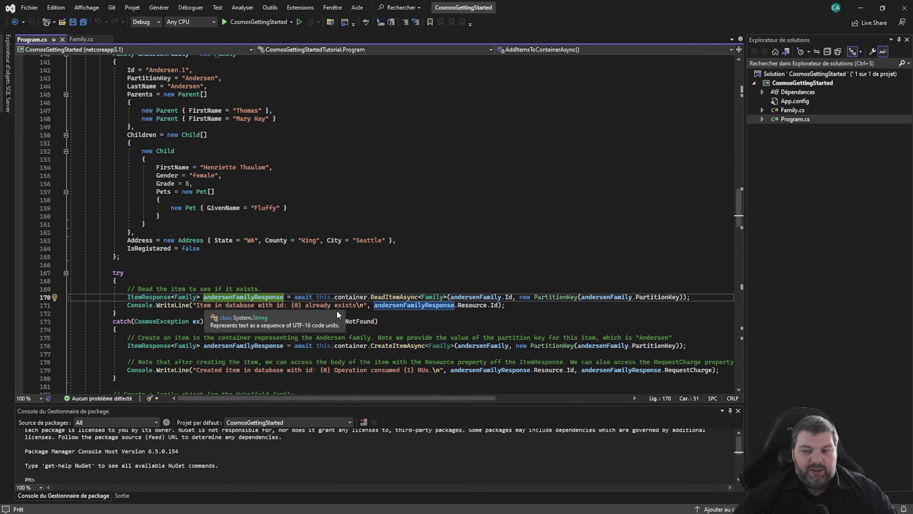
scroll(409, 321, down, 3)
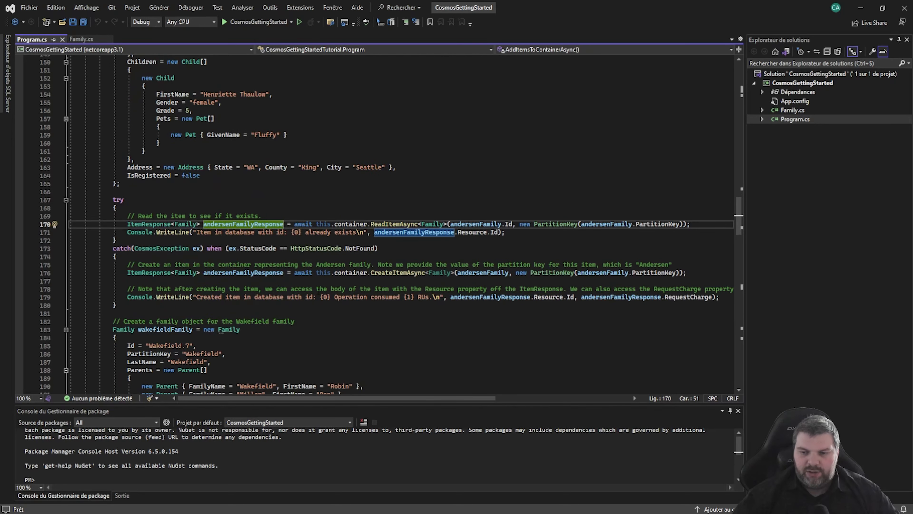
click(470, 273)
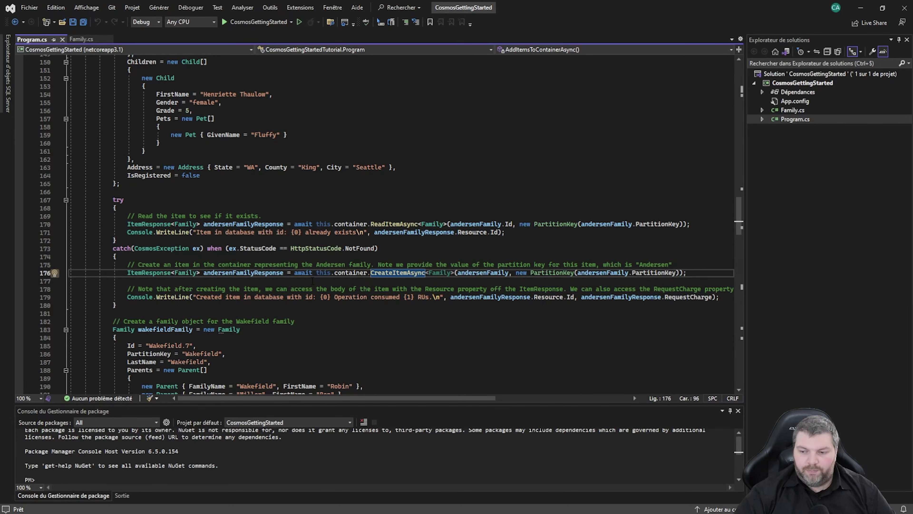
key(alt+Tab)
click(222, 298)
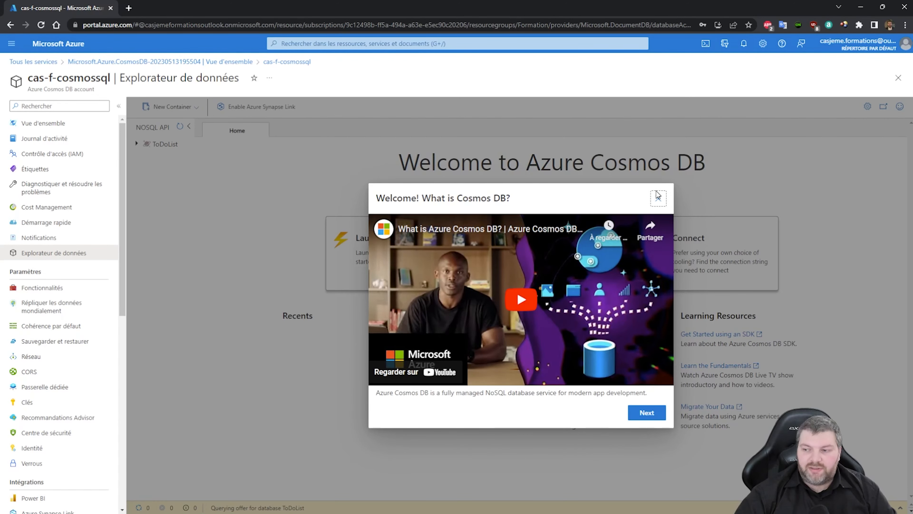
Dismiss the Cosmos DB welcome dialog and show the documents in ToDoList's Items container
click(658, 198)
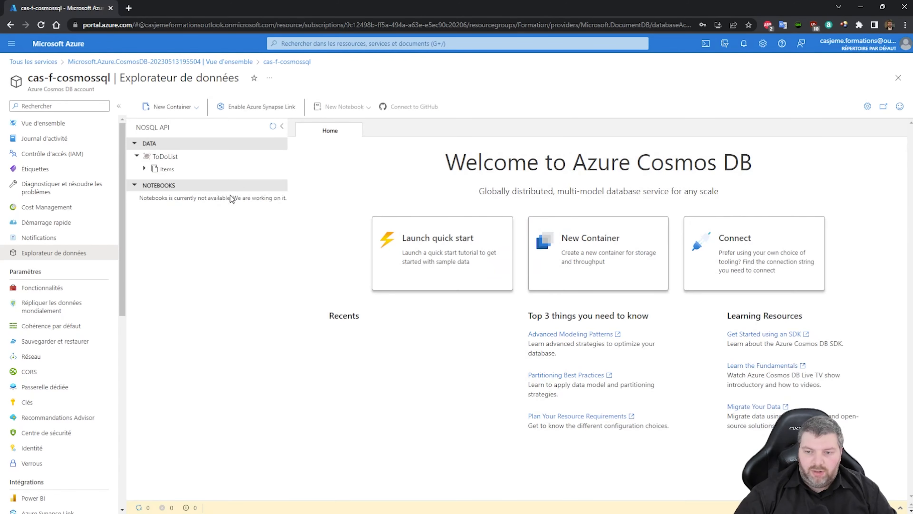
click(166, 170)
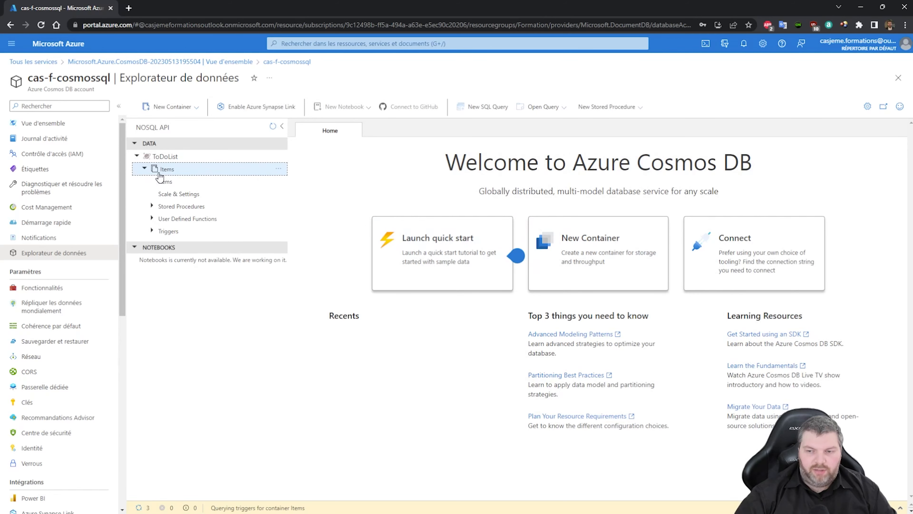
click(173, 184)
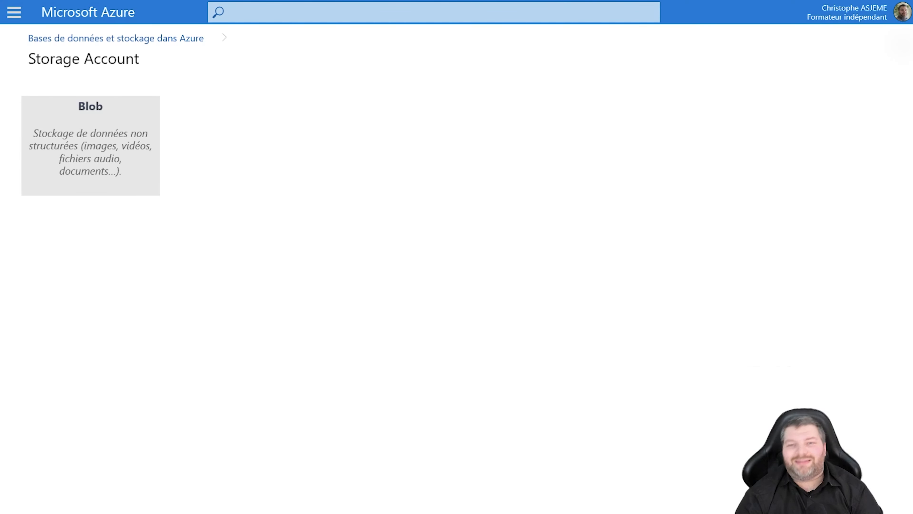
Reveal the File and Queue storage cards, then the Azure Cache for Redis slide with its logo
key(Right)
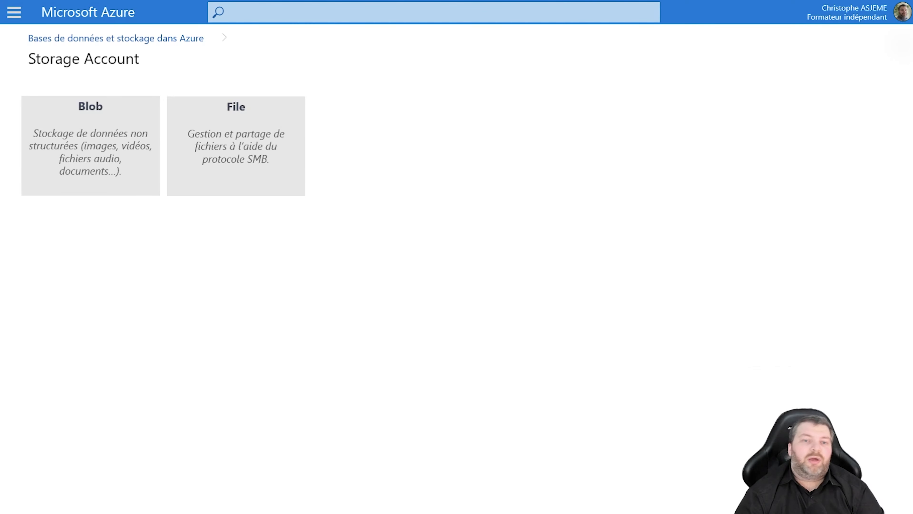
key(Right)
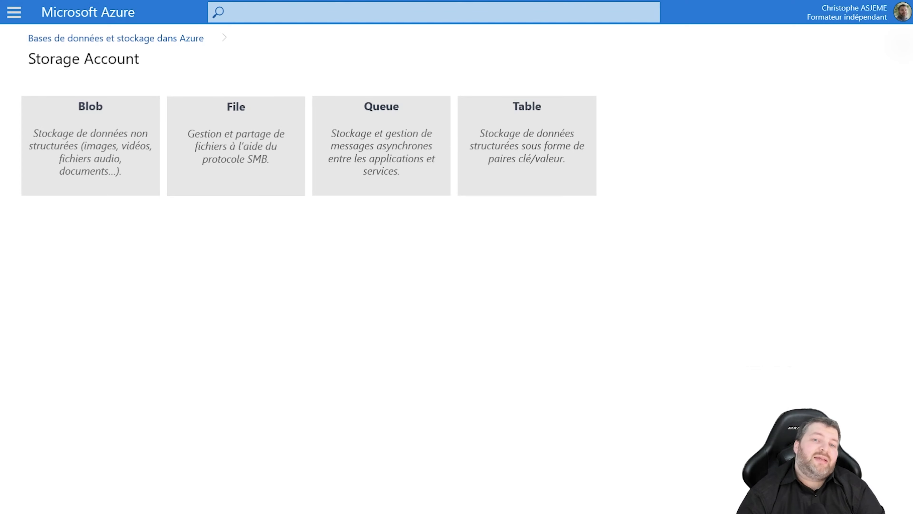
key(Right)
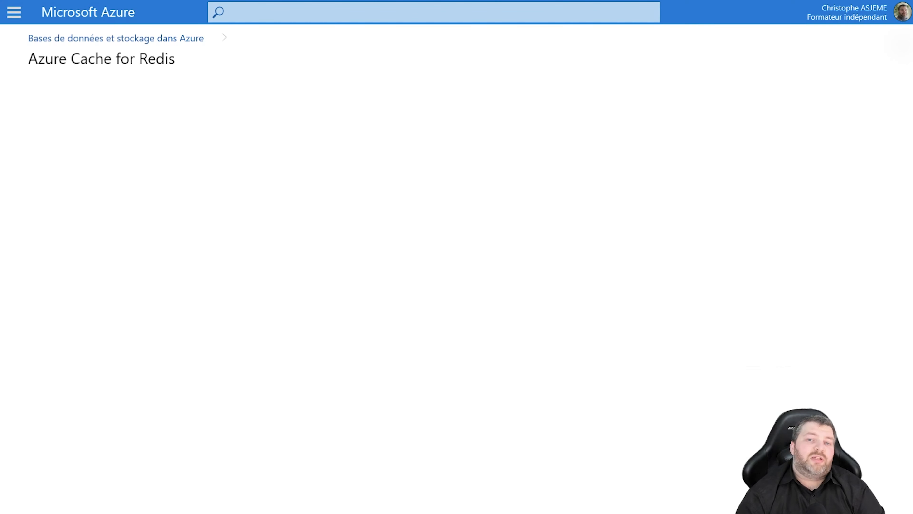
key(Right)
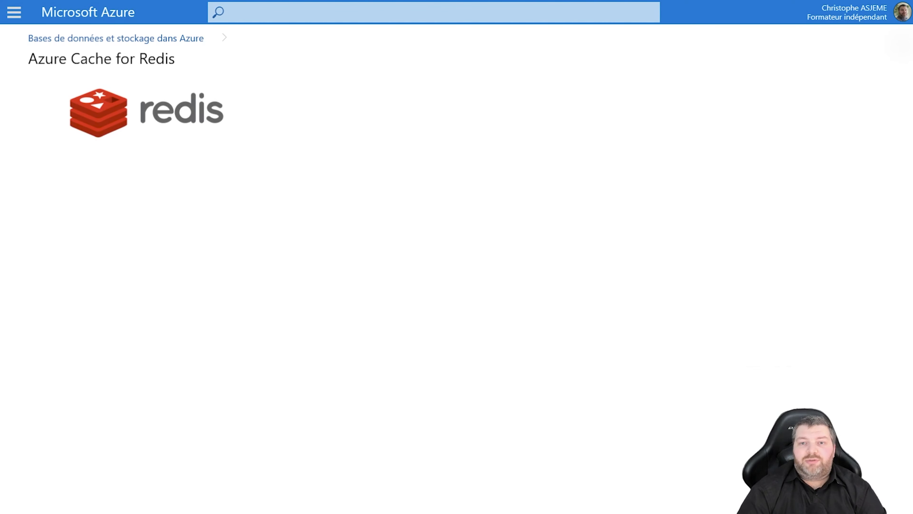